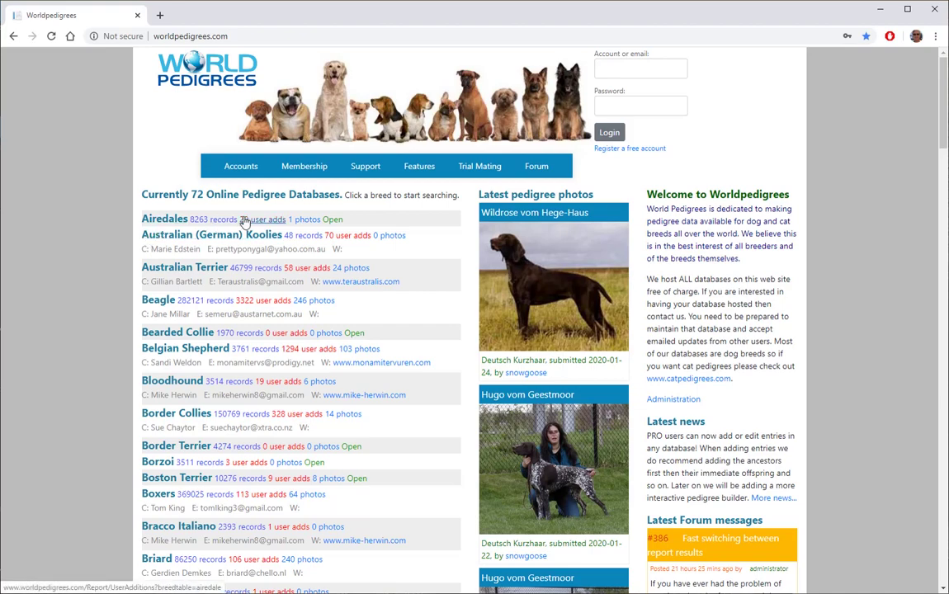
Step: Browse the list of online pedigree databases and open the Airedales database
{"action": "scroll", "coordinate": [194, 255], "scroll_direction": "down", "scroll_amount": 3}
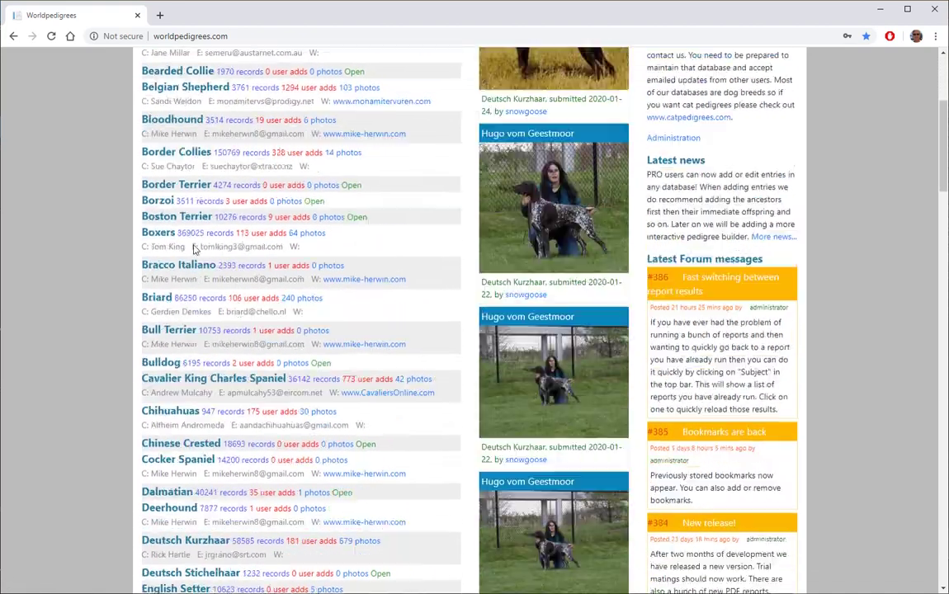
{"action": "scroll", "coordinate": [194, 249], "scroll_direction": "up", "scroll_amount": 3}
{"action": "left_click", "coordinate": [165, 219]}
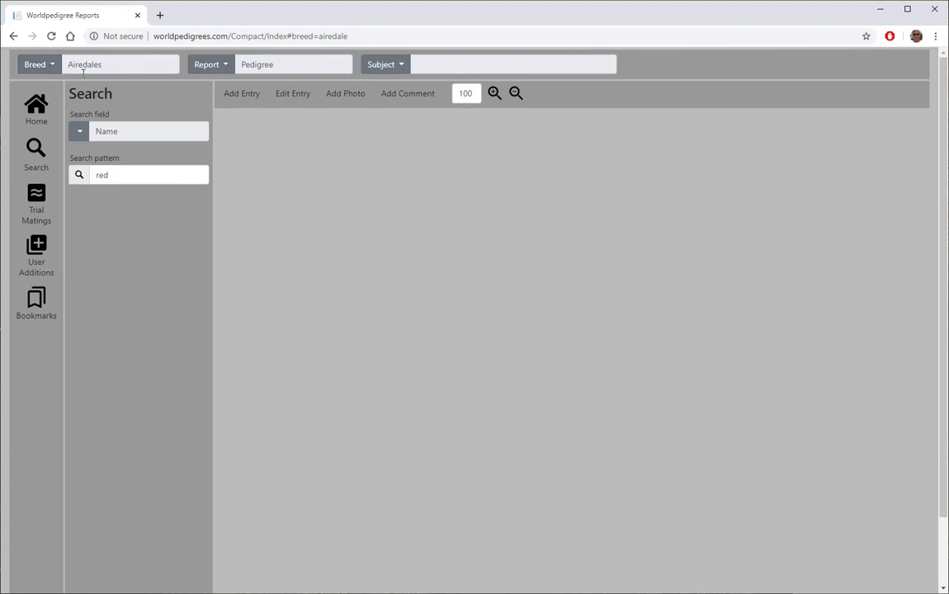
Step: Look through the available breeds and report types without changing the Airedales breed or the Pedigree report
{"action": "left_click", "coordinate": [48, 65]}
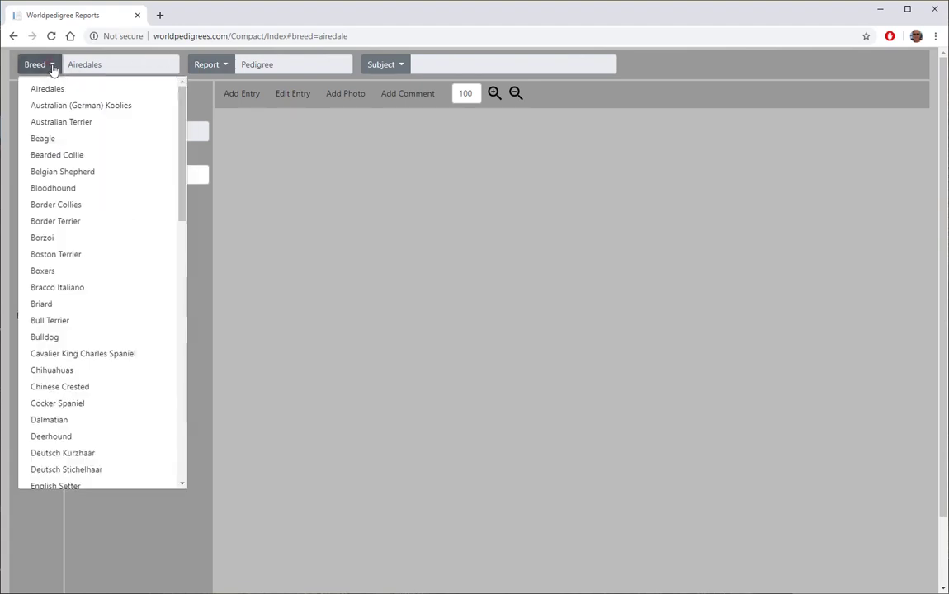
{"action": "scroll", "coordinate": [75, 157], "scroll_direction": "down", "scroll_amount": 7}
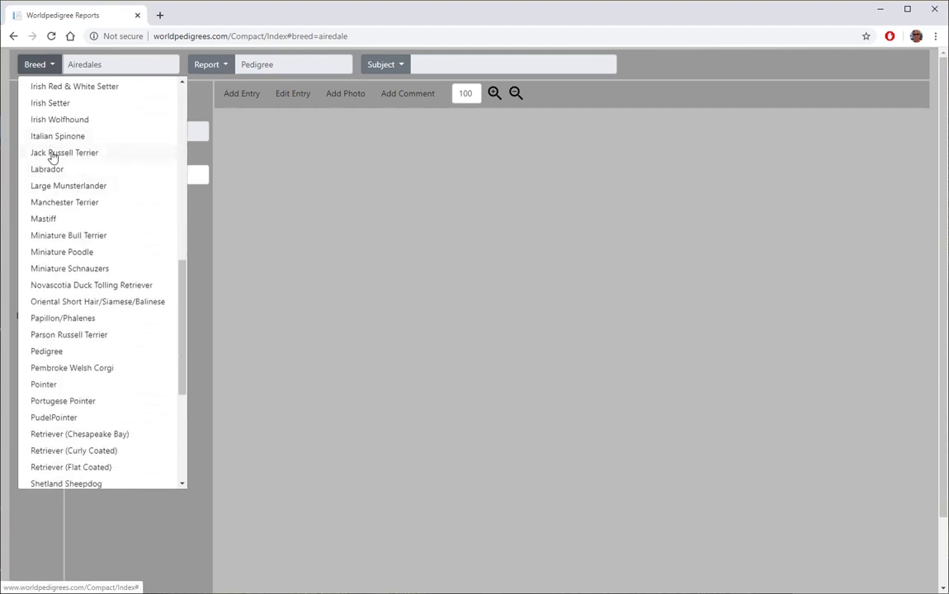
{"action": "scroll", "coordinate": [71, 142], "scroll_direction": "up", "scroll_amount": 8}
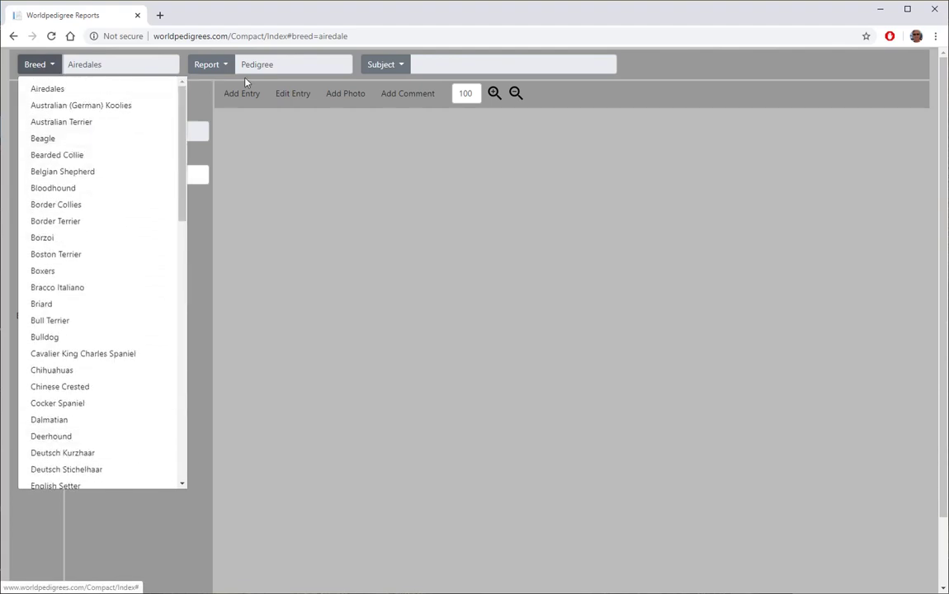
{"action": "left_click", "coordinate": [255, 148]}
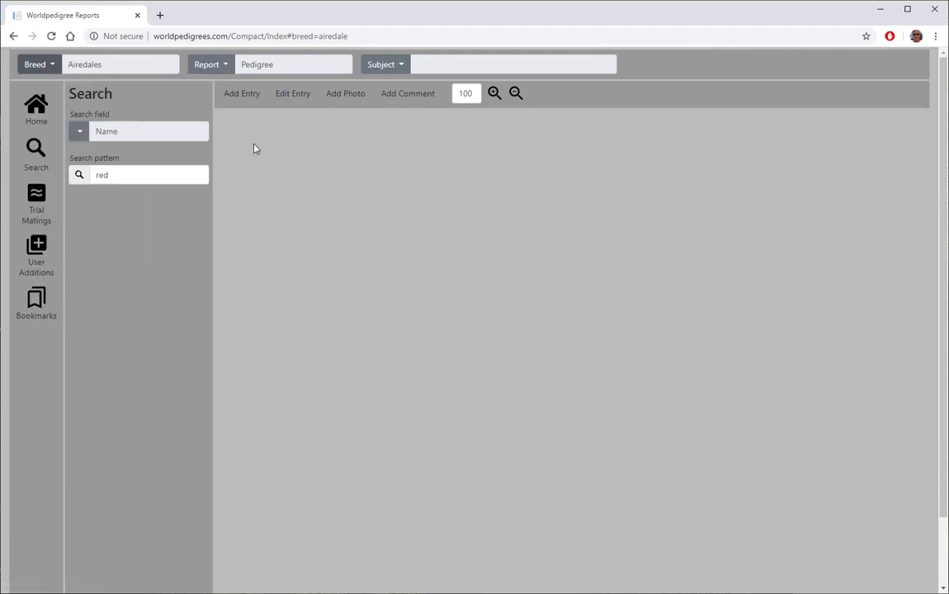
{"action": "left_click", "coordinate": [224, 66]}
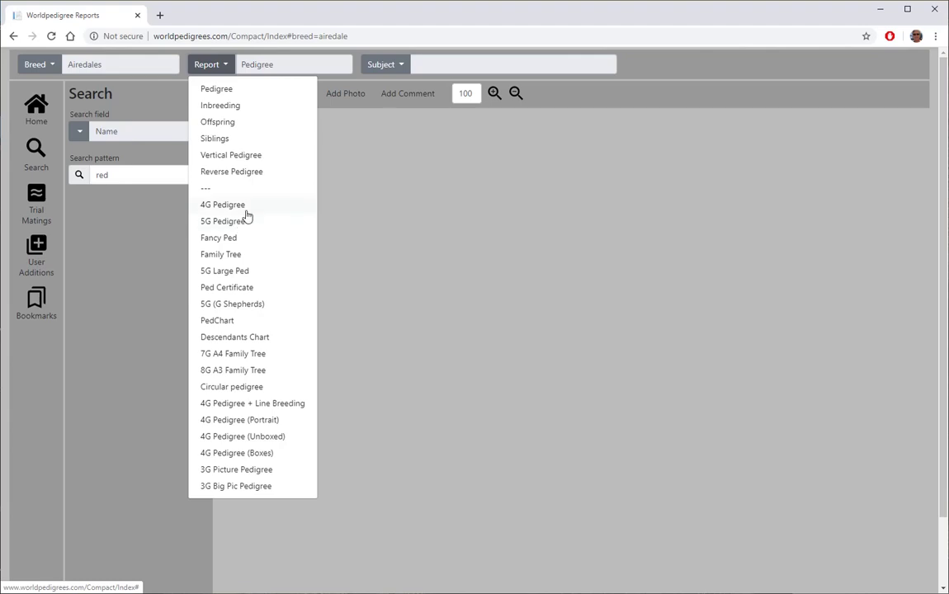
{"action": "left_click", "coordinate": [388, 160]}
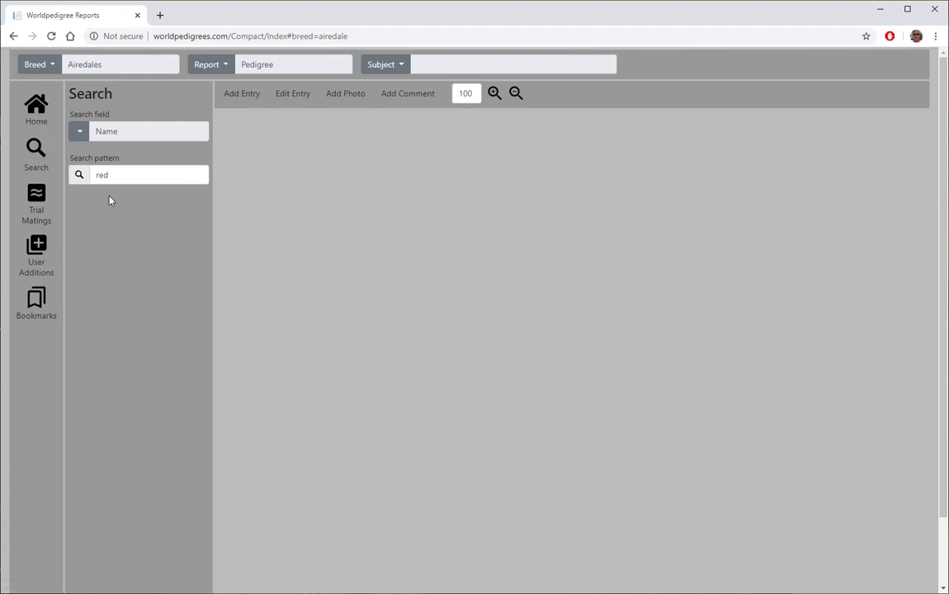
Step: View the saved trial matings, user additions and bookmarks for Airedales, and return to the search view
{"action": "left_click", "coordinate": [36, 199]}
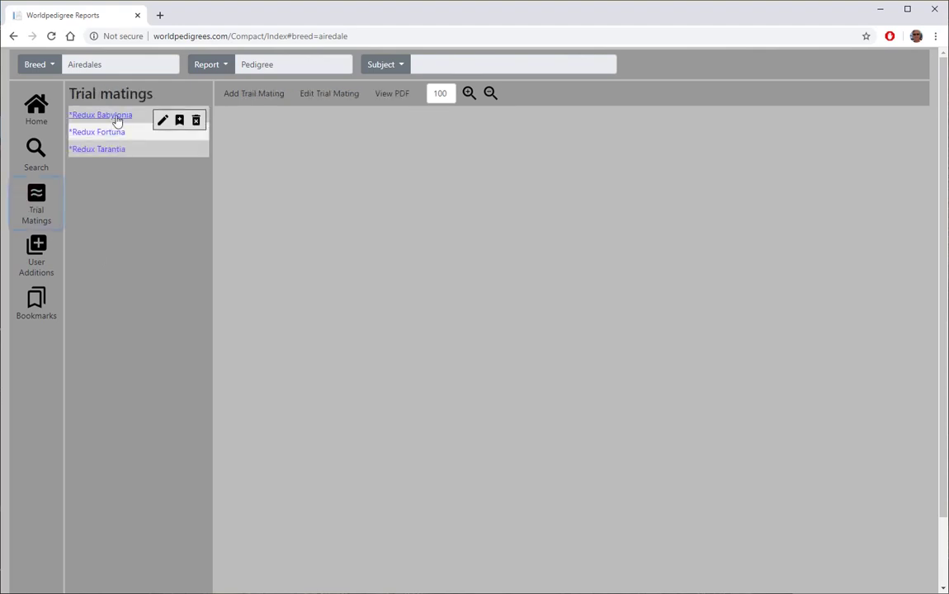
{"action": "left_click", "coordinate": [37, 246]}
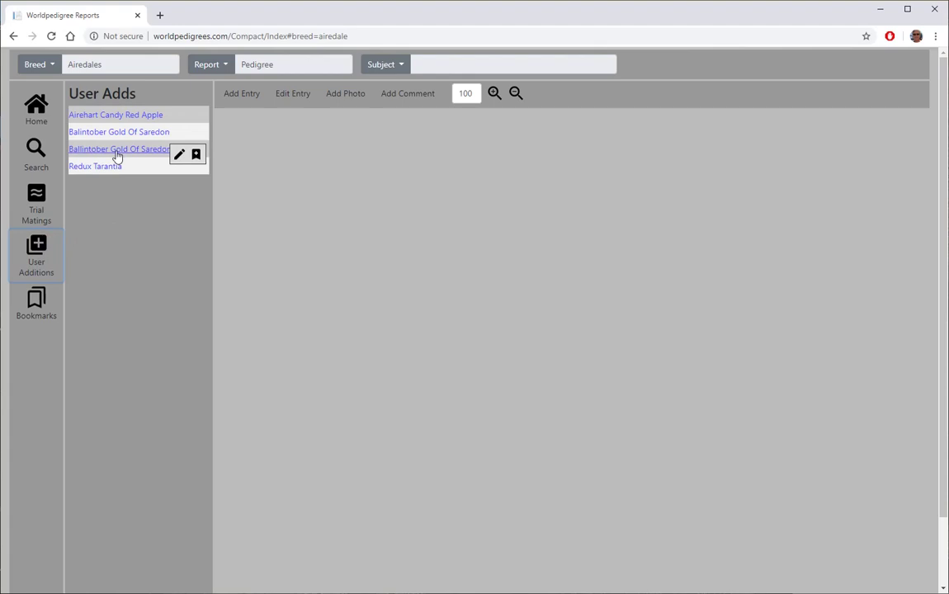
{"action": "left_click", "coordinate": [36, 302]}
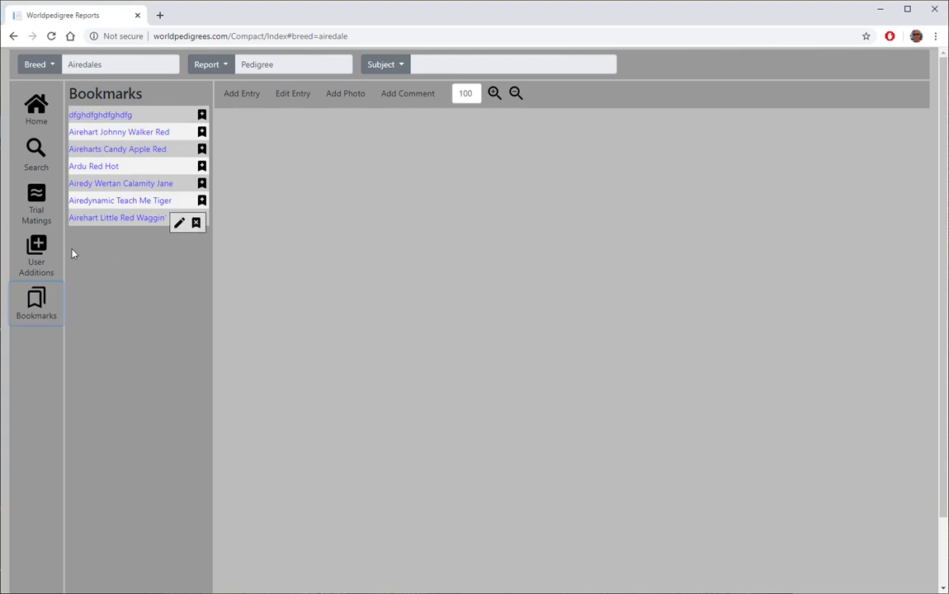
{"action": "left_click", "coordinate": [36, 150]}
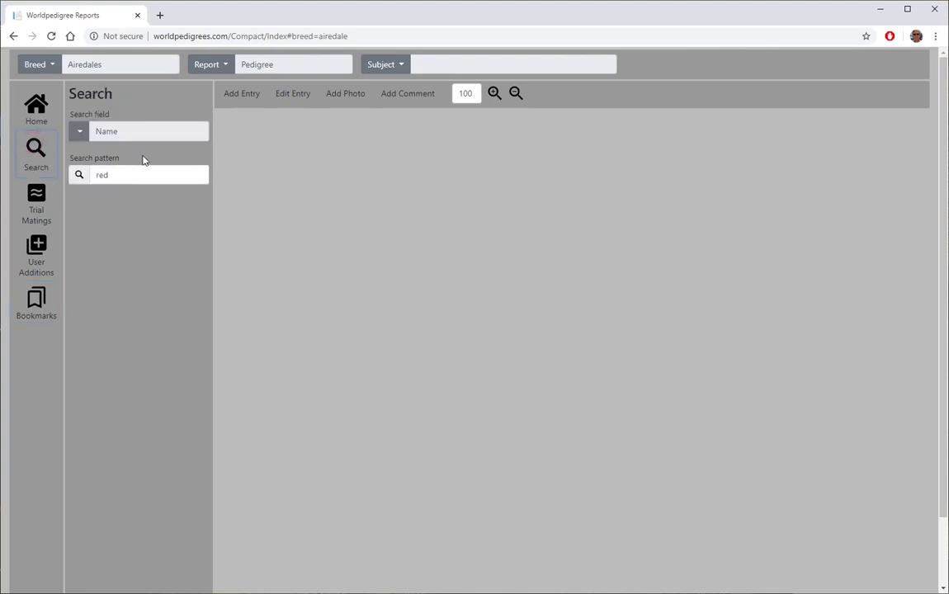
Step: Review the search field options, keep Name, and search the Airedales for "red", looking through the matches
{"action": "left_click", "coordinate": [80, 133]}
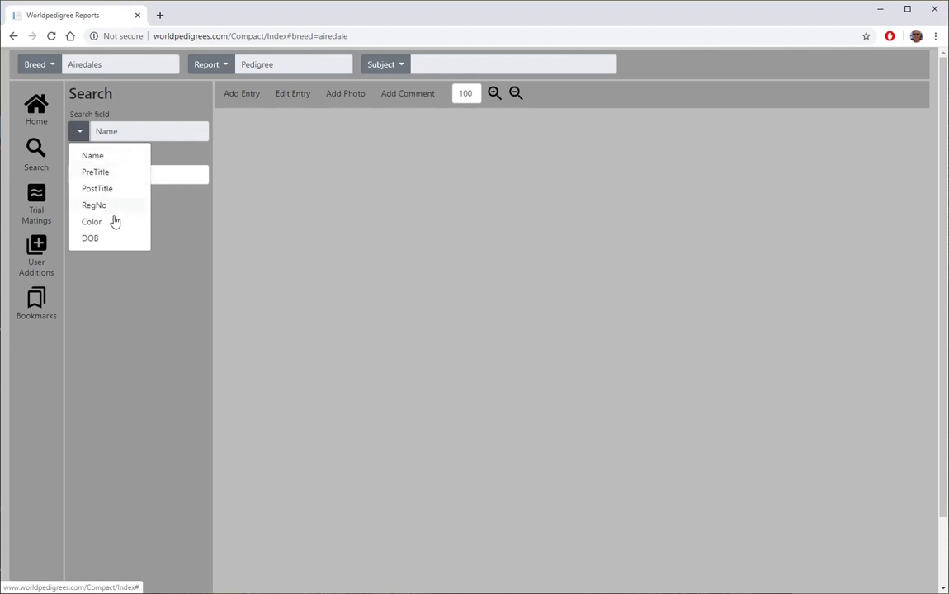
{"action": "left_click", "coordinate": [171, 155]}
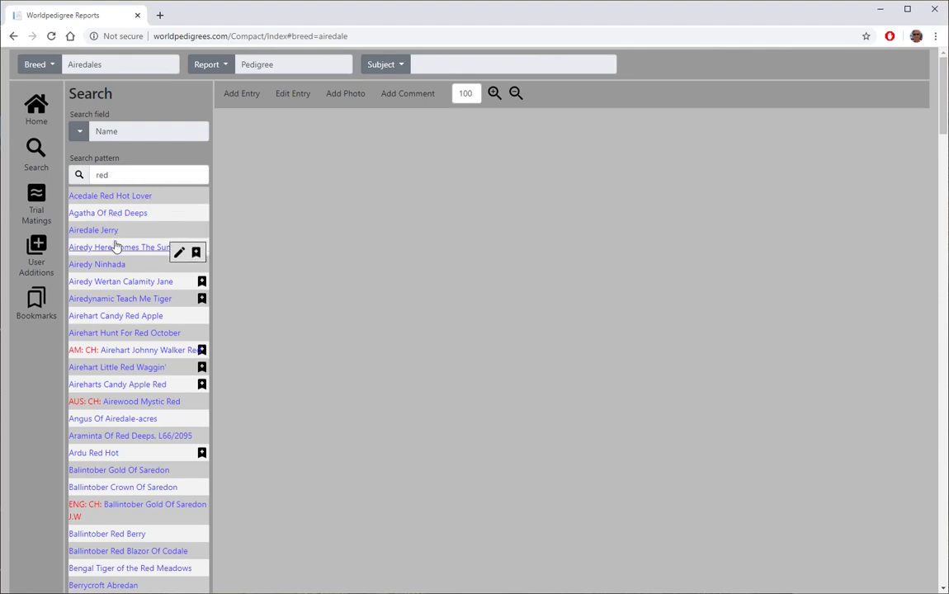
{"action": "scroll", "coordinate": [122, 310], "scroll_direction": "down", "scroll_amount": 4}
{"action": "scroll", "coordinate": [122, 310], "scroll_direction": "up", "scroll_amount": 4}
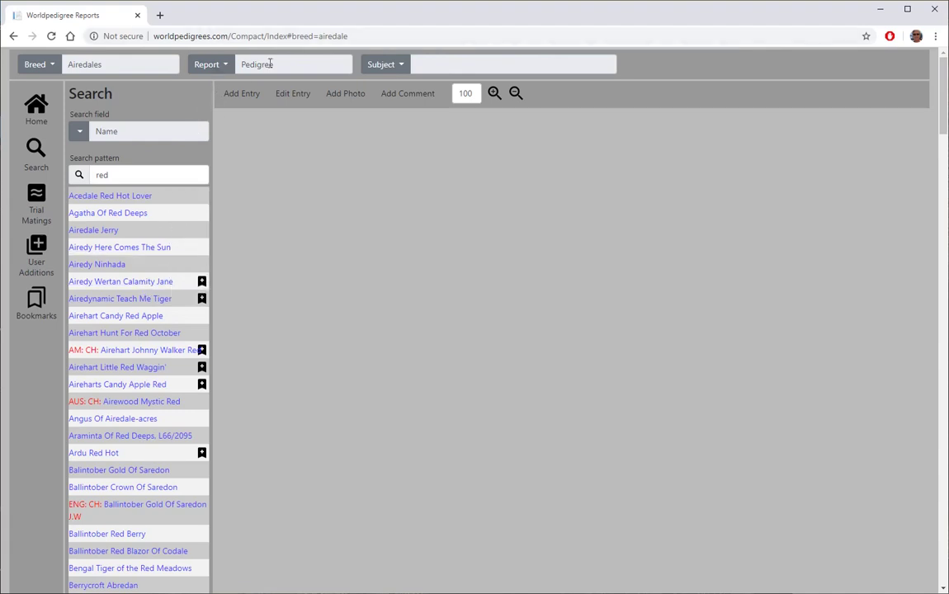
Step: Open the pedigree of Airehart Johnny Walker Red from the search matches and look over its generations
{"action": "left_click", "coordinate": [136, 356]}
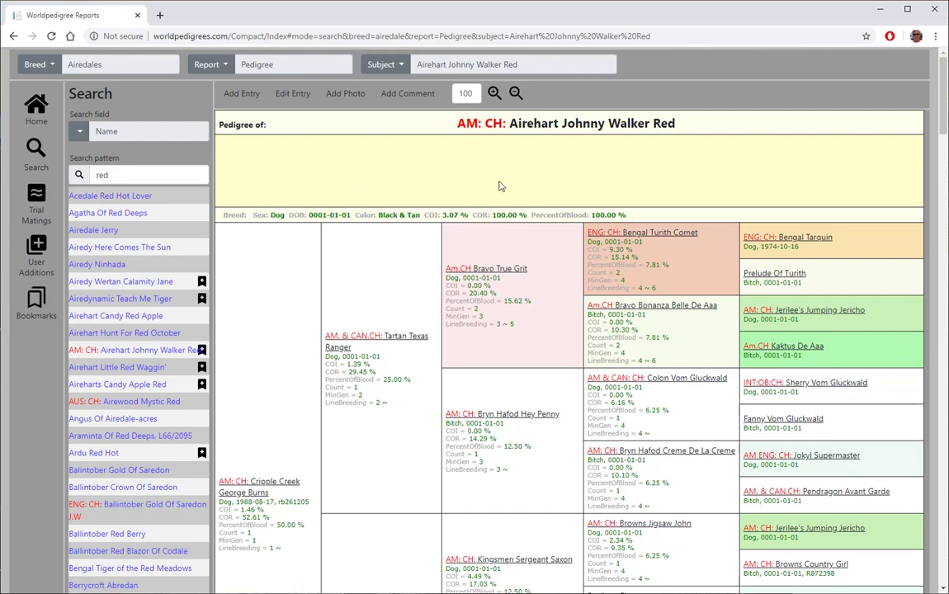
{"action": "scroll", "coordinate": [503, 189], "scroll_direction": "down", "scroll_amount": 3}
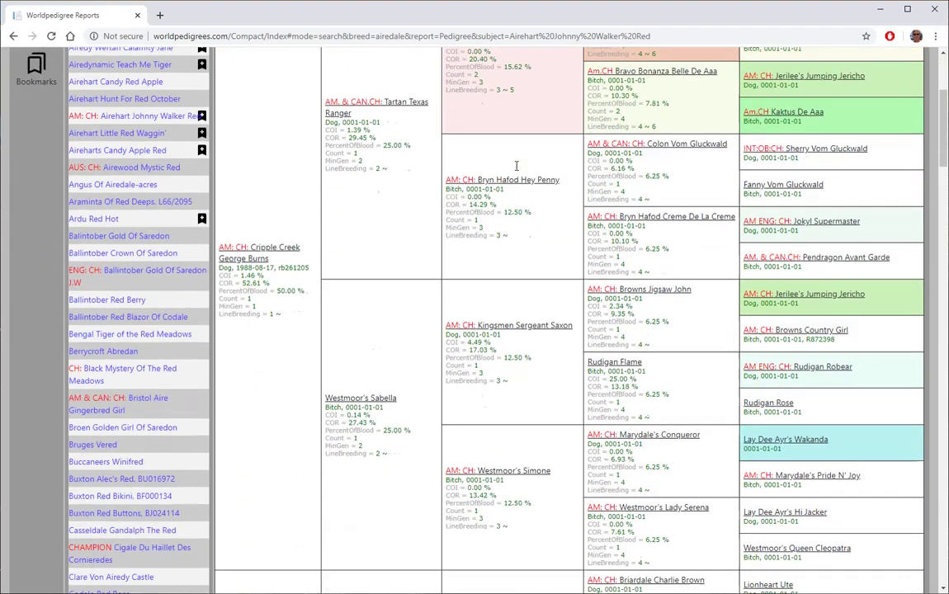
{"action": "scroll", "coordinate": [516, 166], "scroll_direction": "up", "scroll_amount": 3}
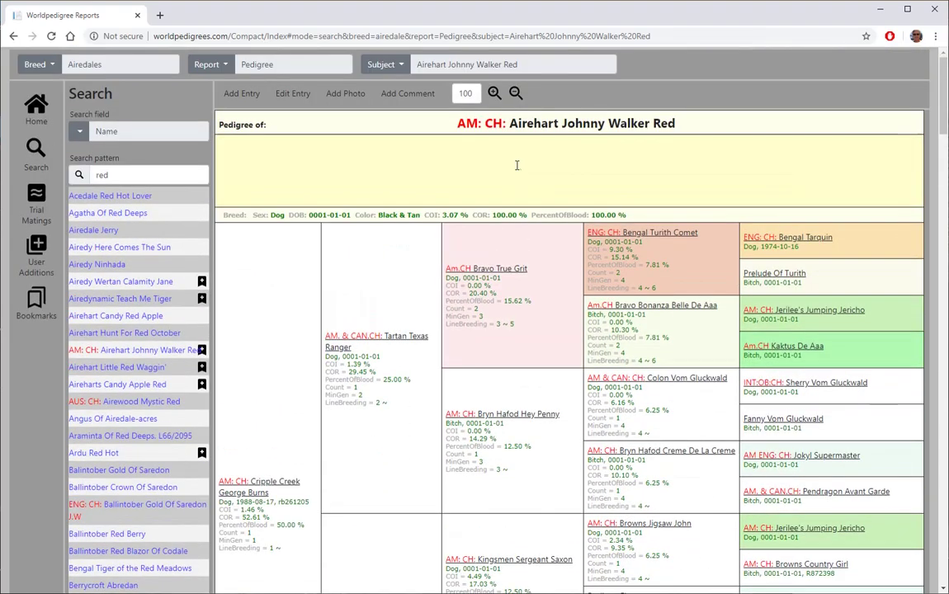
Step: Reduce the pedigree report's zoom to 70 and bring it back up to 90
{"action": "left_click", "coordinate": [515, 93]}
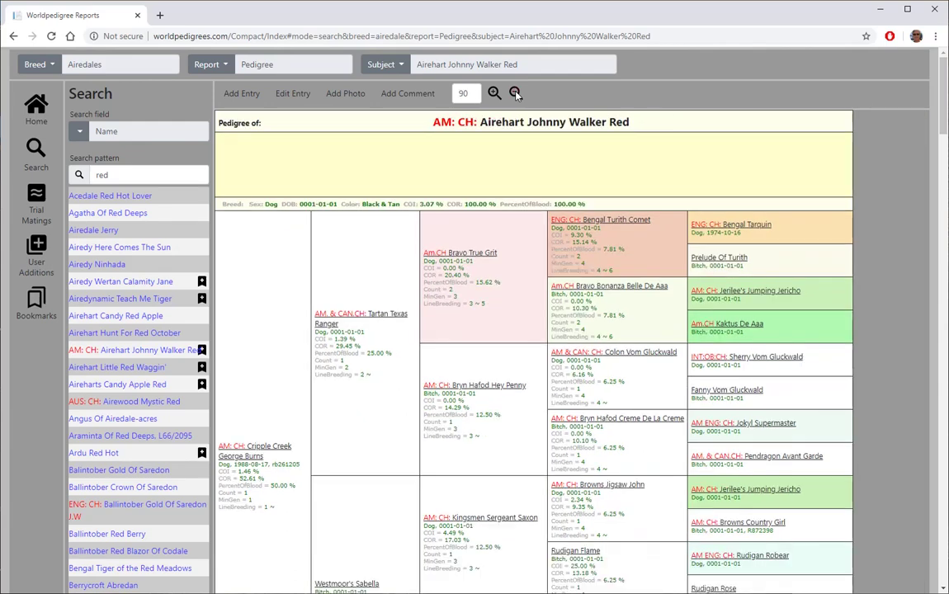
{"action": "left_click", "coordinate": [515, 93]}
{"action": "left_click", "coordinate": [514, 93]}
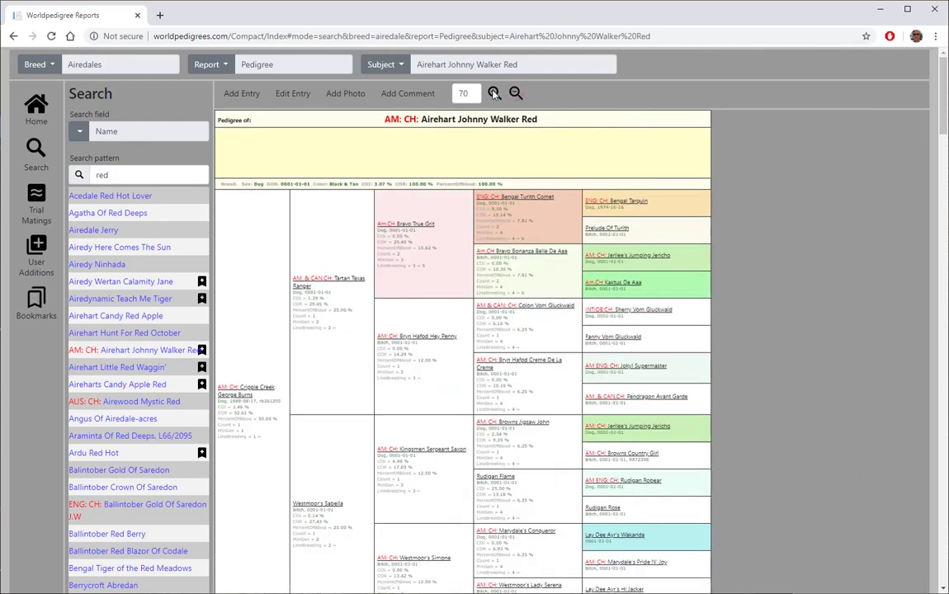
{"action": "left_click", "coordinate": [494, 93]}
{"action": "left_click", "coordinate": [494, 93]}
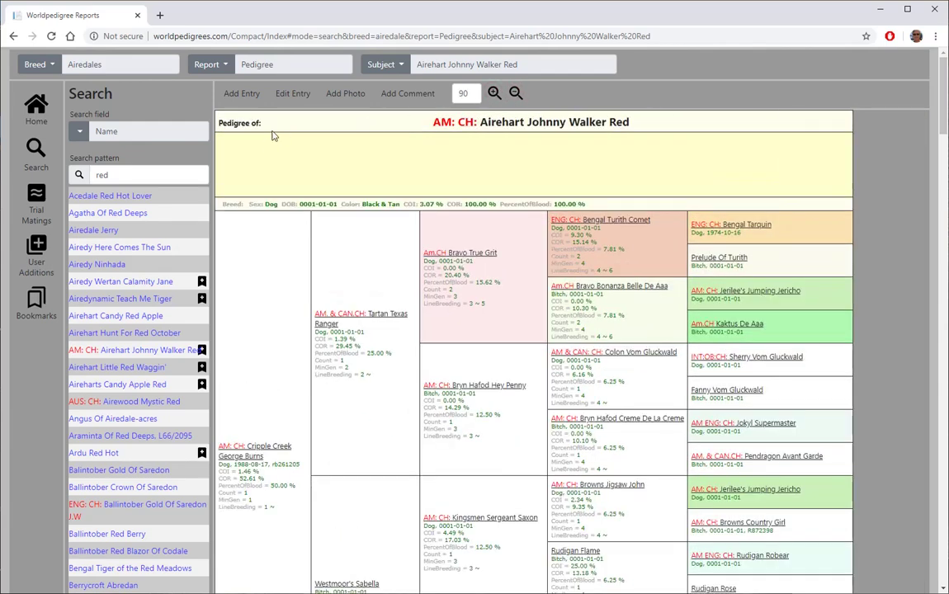
Step: Run the Inbreeding report for Airehart Johnny Walker Red and examine the line breeding notation for Bravo True Grit
{"action": "left_click", "coordinate": [225, 69]}
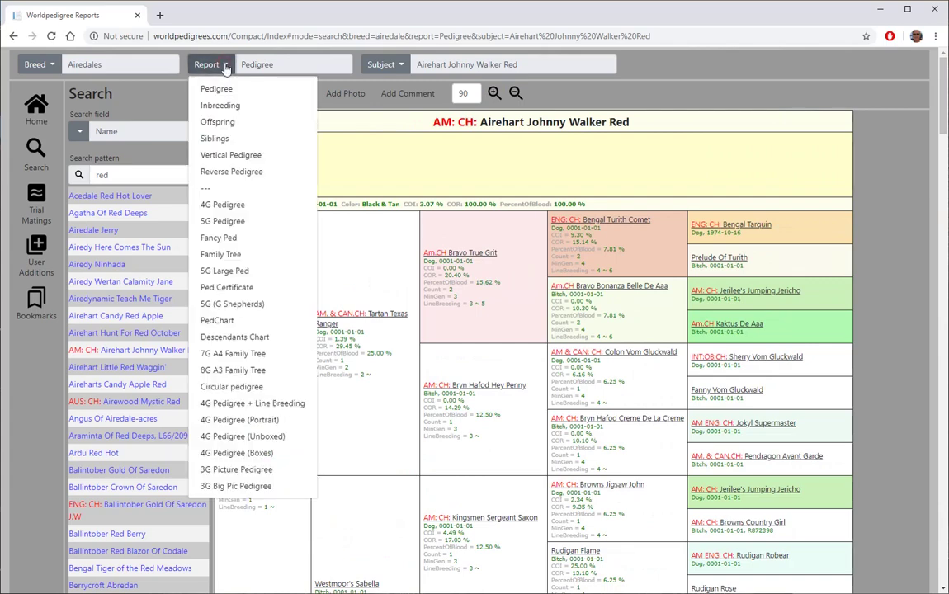
{"action": "left_click", "coordinate": [224, 105]}
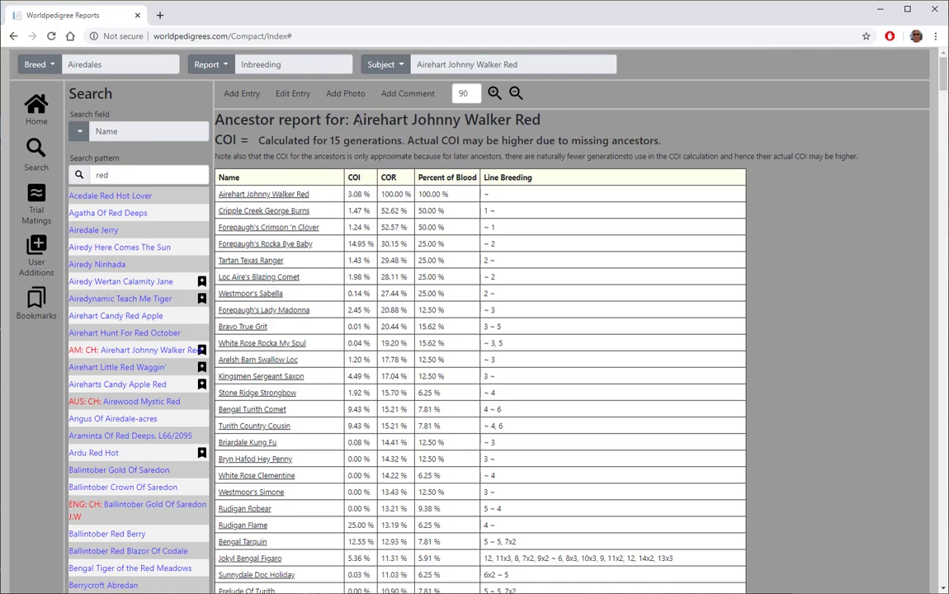
{"action": "left_click_drag", "start_coordinate": [353, 120], "coordinate": [575, 130]}
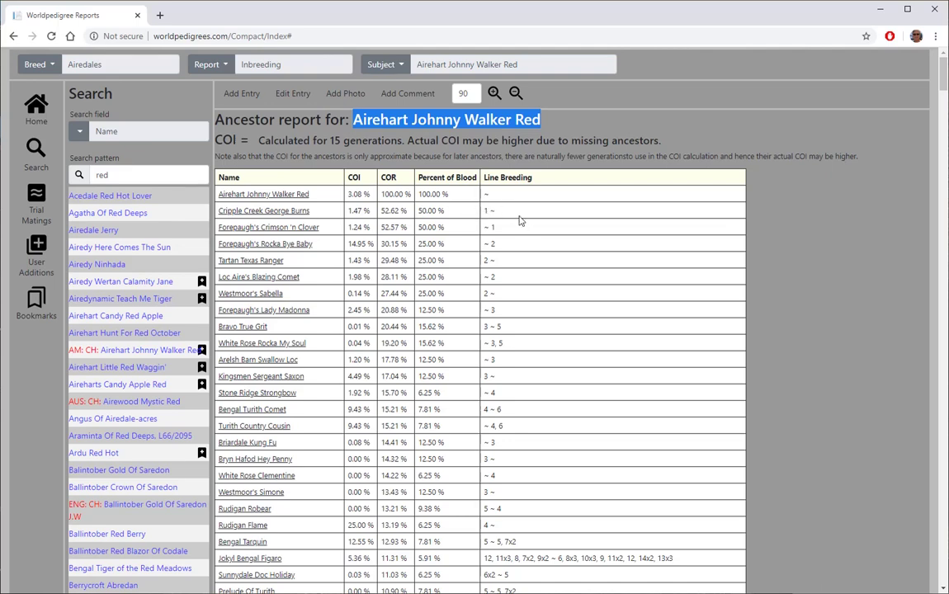
{"action": "left_click", "coordinate": [492, 328]}
{"action": "double_click", "coordinate": [487, 326]}
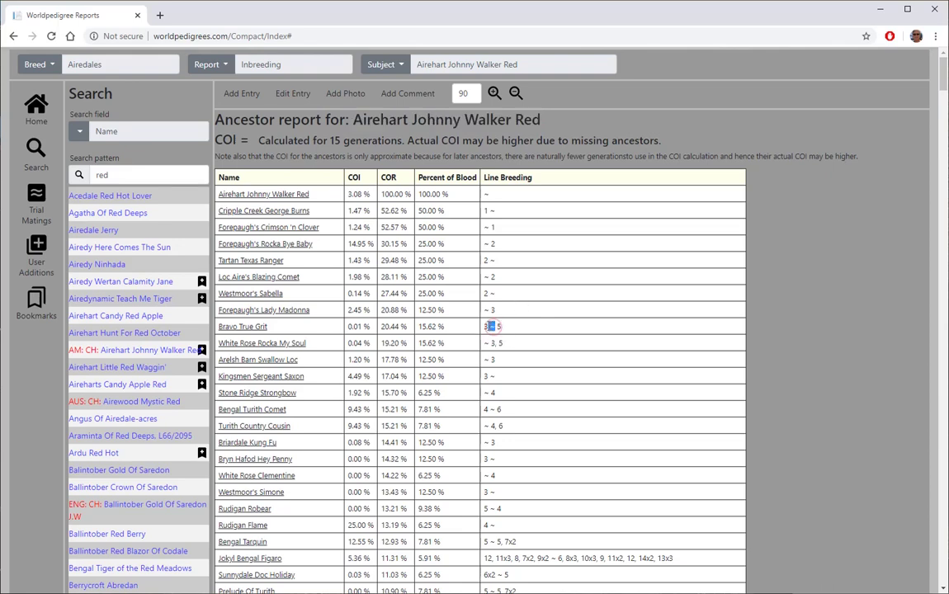
{"action": "double_click", "coordinate": [487, 327]}
{"action": "double_click", "coordinate": [499, 327]}
Step: Examine the line breeding notation for Bengal Tarquin further down the ancestor report
{"action": "scroll", "coordinate": [507, 331], "scroll_direction": "down", "scroll_amount": 4}
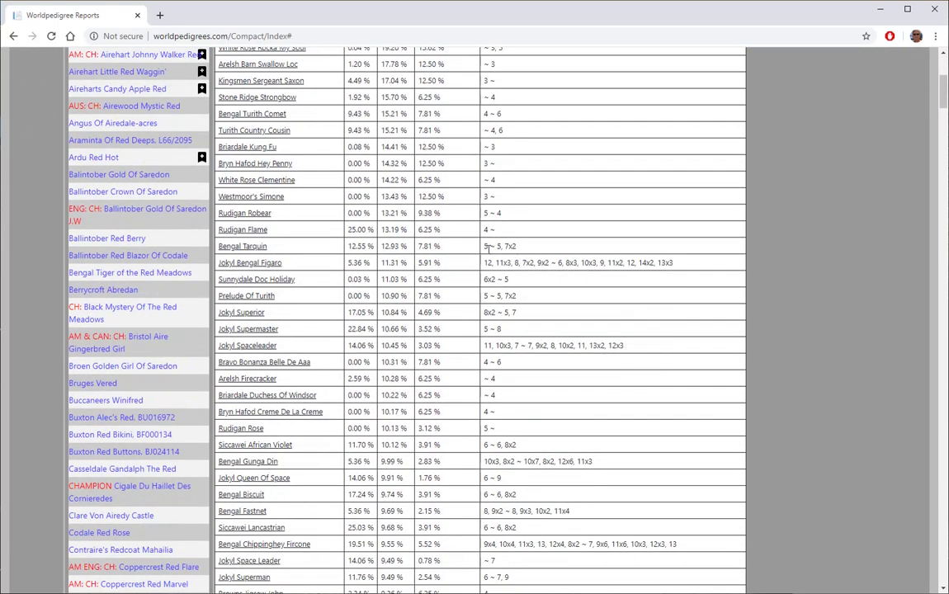
{"action": "triple_click", "coordinate": [523, 250]}
{"action": "left_click", "coordinate": [490, 246]}
{"action": "double_click", "coordinate": [498, 246]}
{"action": "left_click", "coordinate": [504, 246]}
{"action": "double_click", "coordinate": [504, 246]}
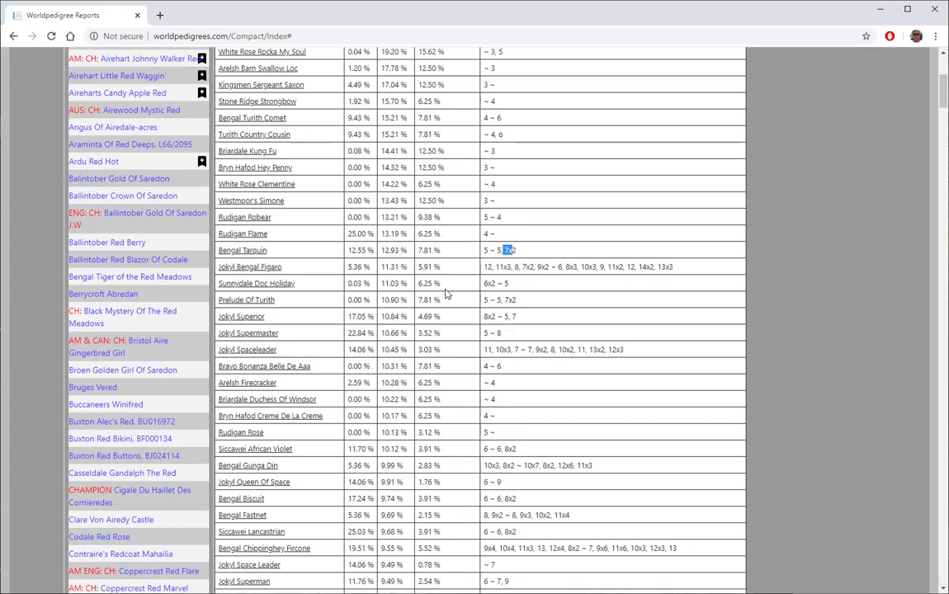
{"action": "scroll", "coordinate": [449, 296], "scroll_direction": "up", "scroll_amount": 4}
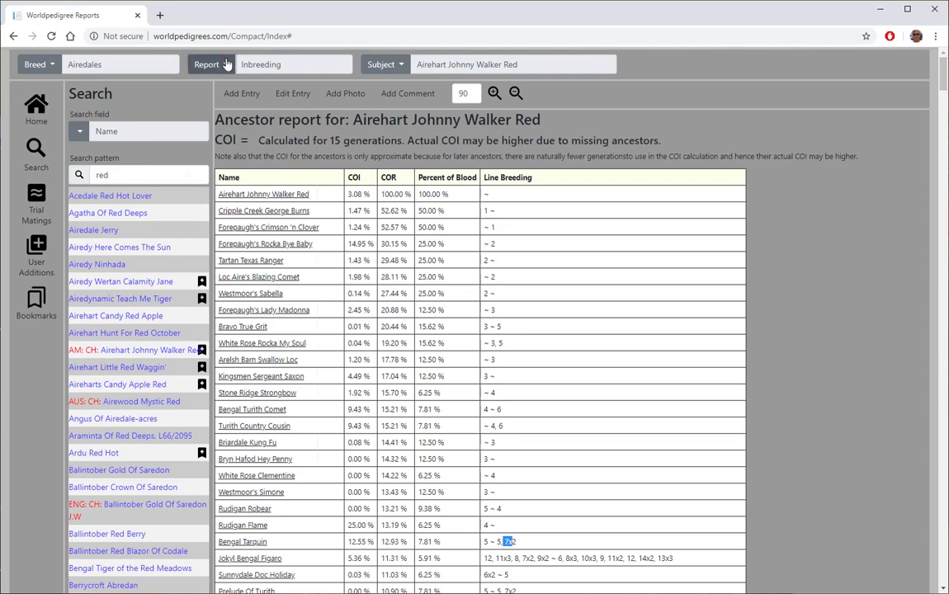
Step: Run the Offspring report and the Siblings report for Airehart Johnny Walker Red
{"action": "left_click", "coordinate": [205, 61]}
{"action": "left_click", "coordinate": [229, 125]}
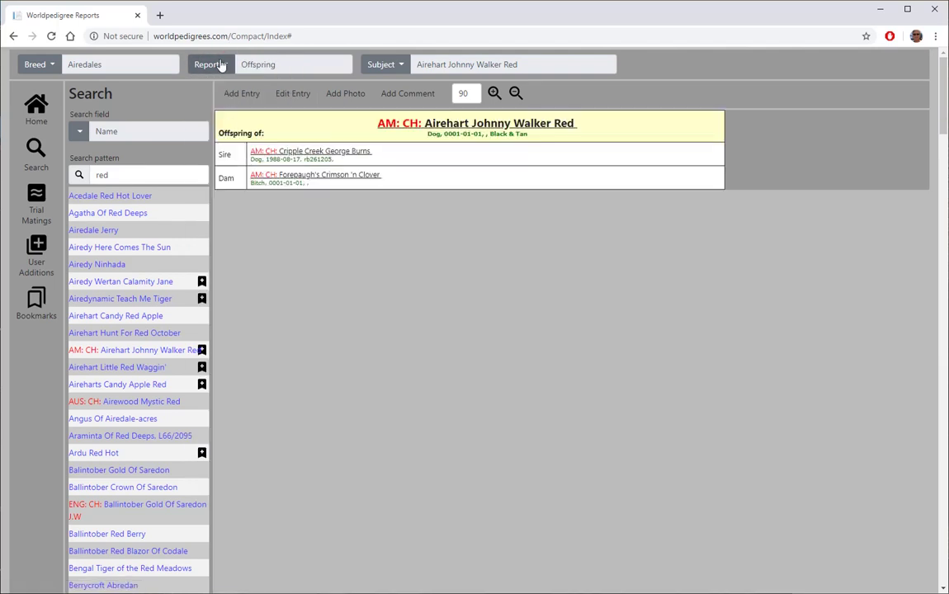
{"action": "left_click", "coordinate": [218, 64]}
{"action": "left_click", "coordinate": [225, 138]}
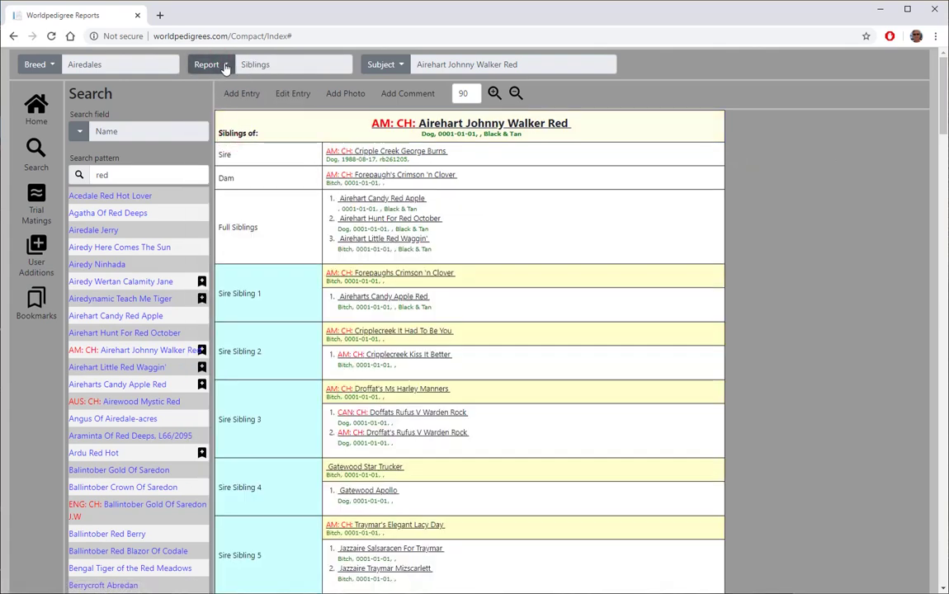
Step: Run the Vertical Pedigree report for Airehart Johnny Walker Red and switch its subject to the ancestor Bengal Turith Comet
{"action": "left_click", "coordinate": [225, 66]}
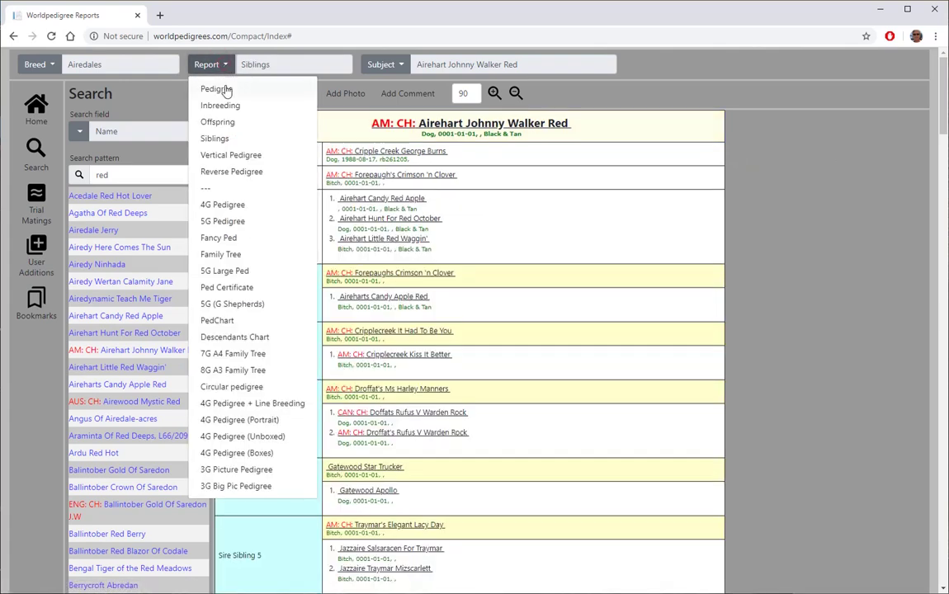
{"action": "left_click", "coordinate": [238, 156]}
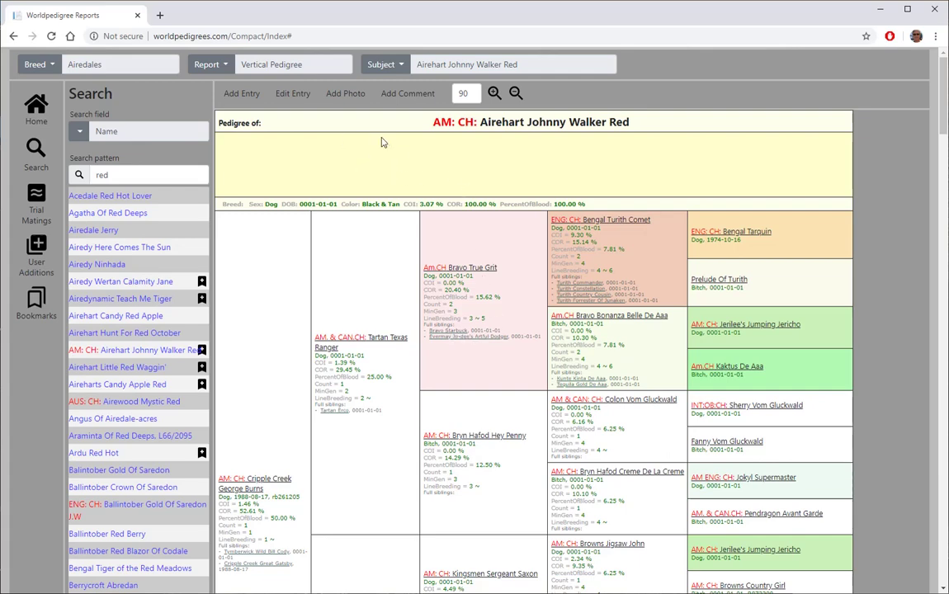
{"action": "left_click", "coordinate": [208, 65]}
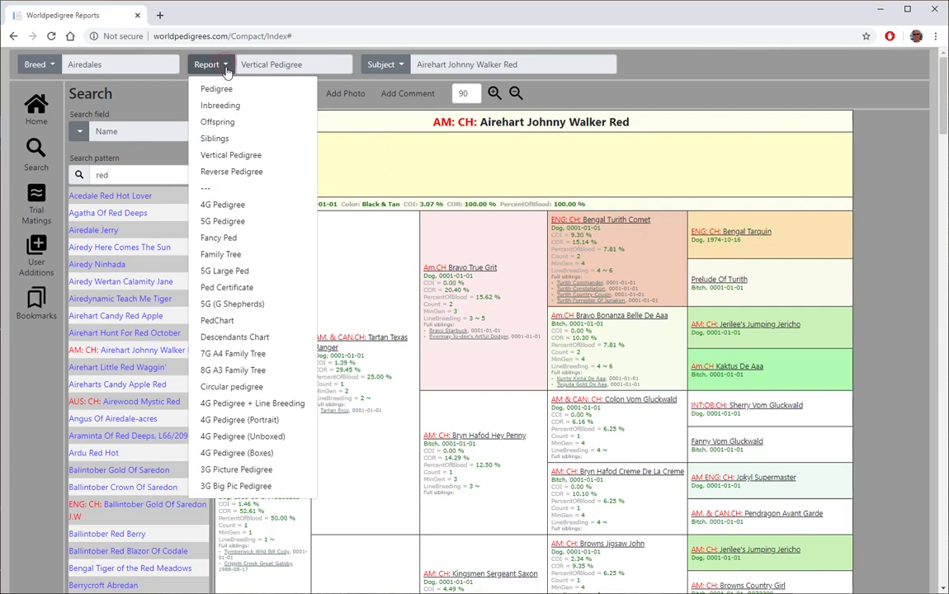
{"action": "left_click", "coordinate": [476, 168]}
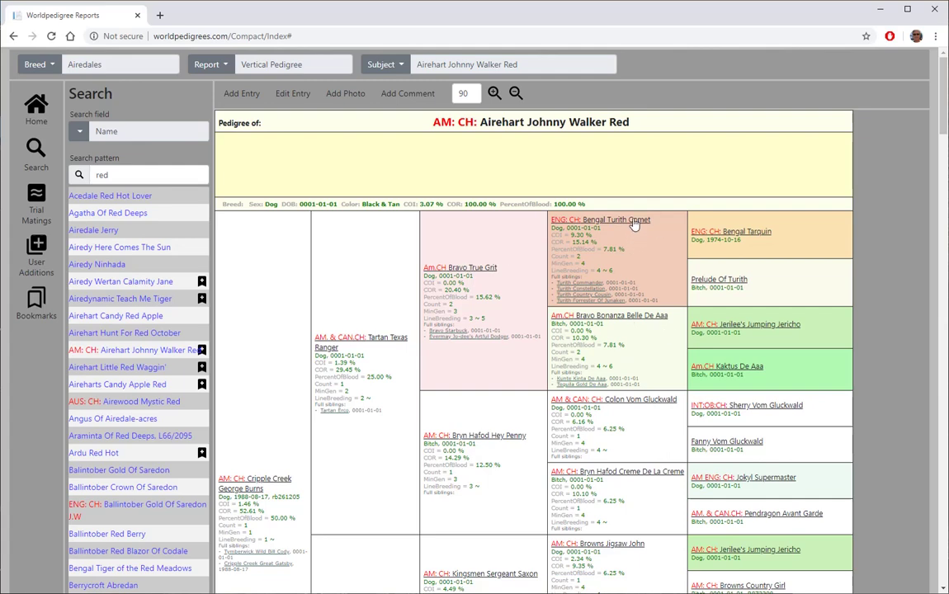
{"action": "left_click", "coordinate": [634, 221]}
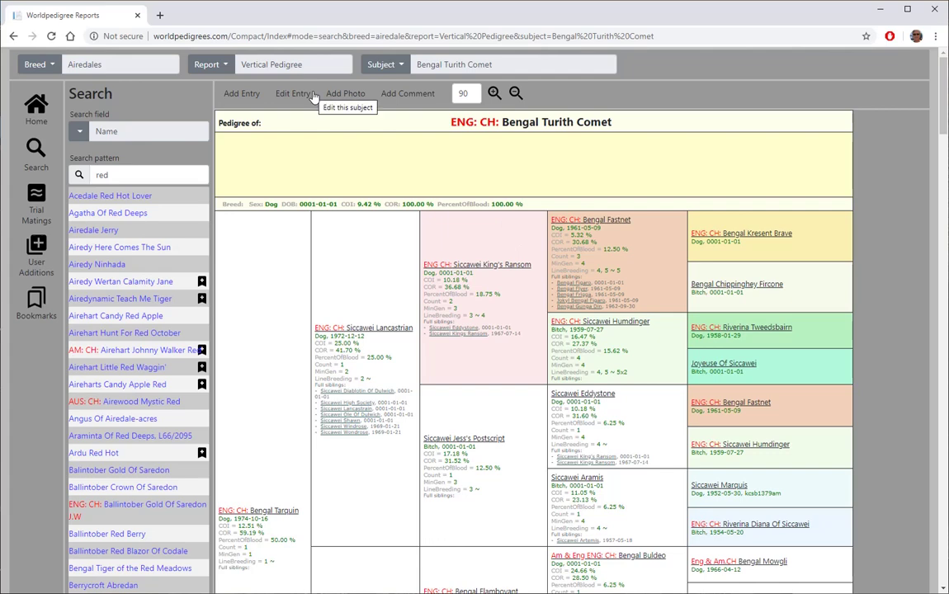
Step: Run the Reverse Pedigree report and the Pedigree report for Bengal Turith Comet
{"action": "left_click", "coordinate": [207, 64]}
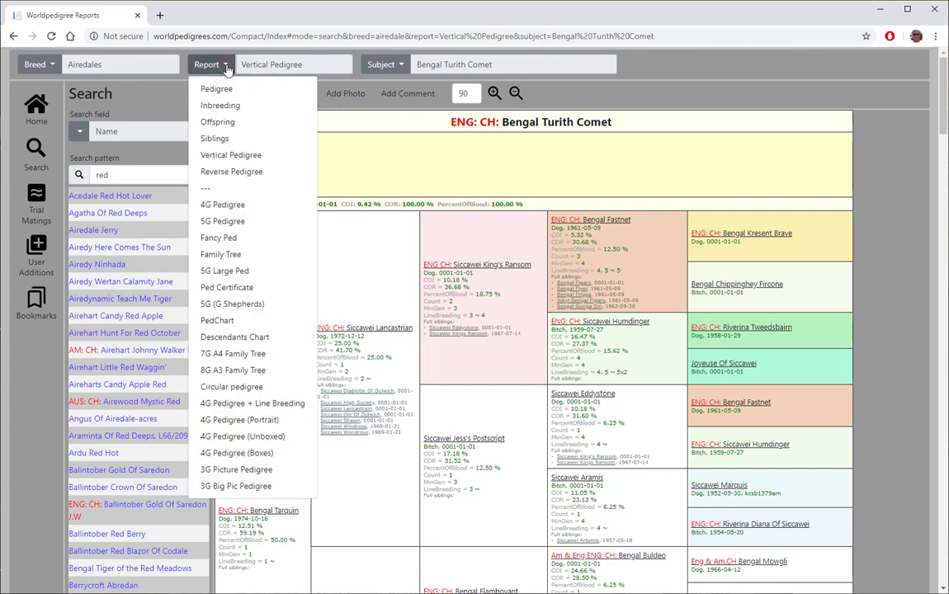
{"action": "left_click", "coordinate": [250, 173]}
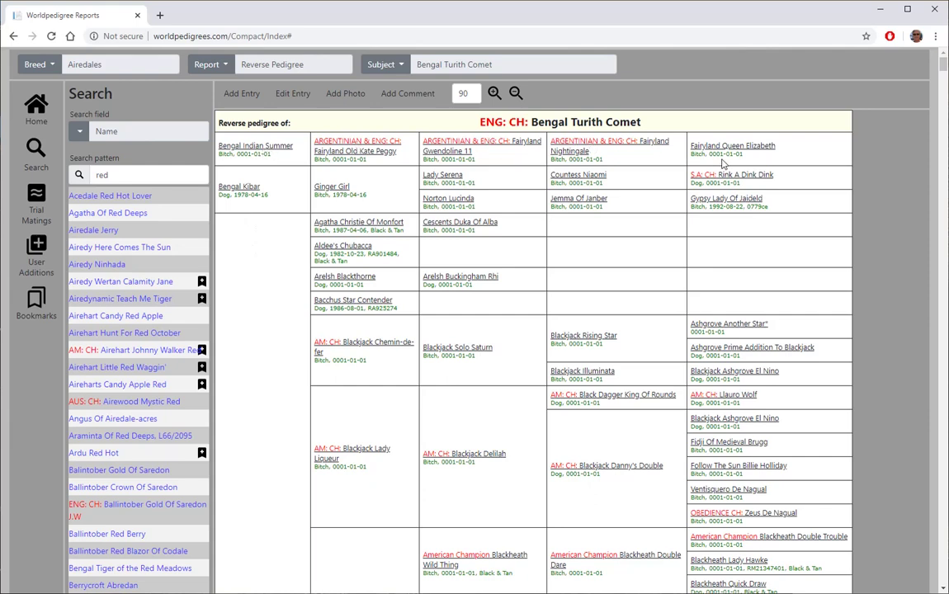
{"action": "left_click", "coordinate": [206, 65]}
{"action": "left_click", "coordinate": [203, 87]}
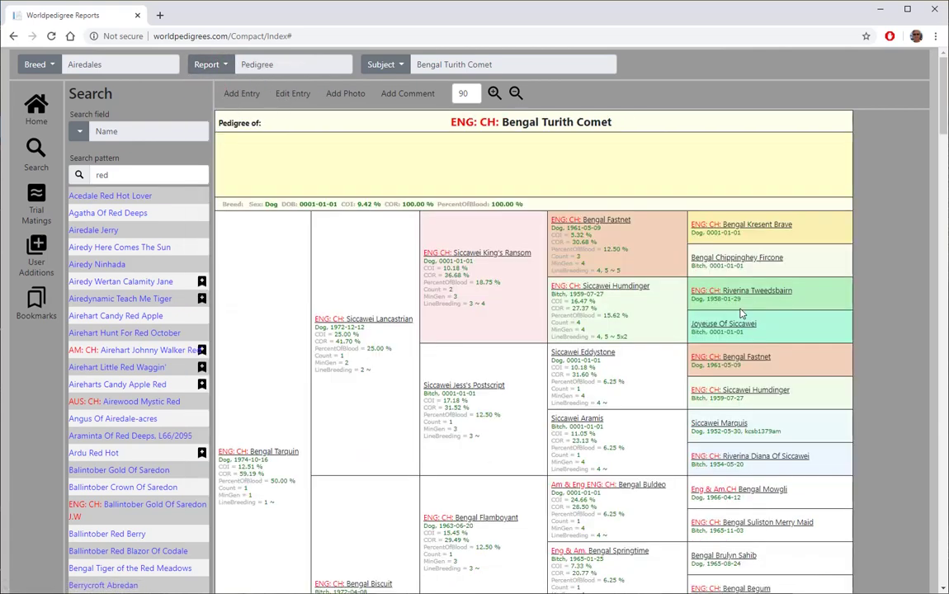
Step: Examine the colour coding of repeated ancestors throughout the Bengal Turith Comet pedigree
{"action": "scroll", "coordinate": [739, 311], "scroll_direction": "down", "scroll_amount": 5}
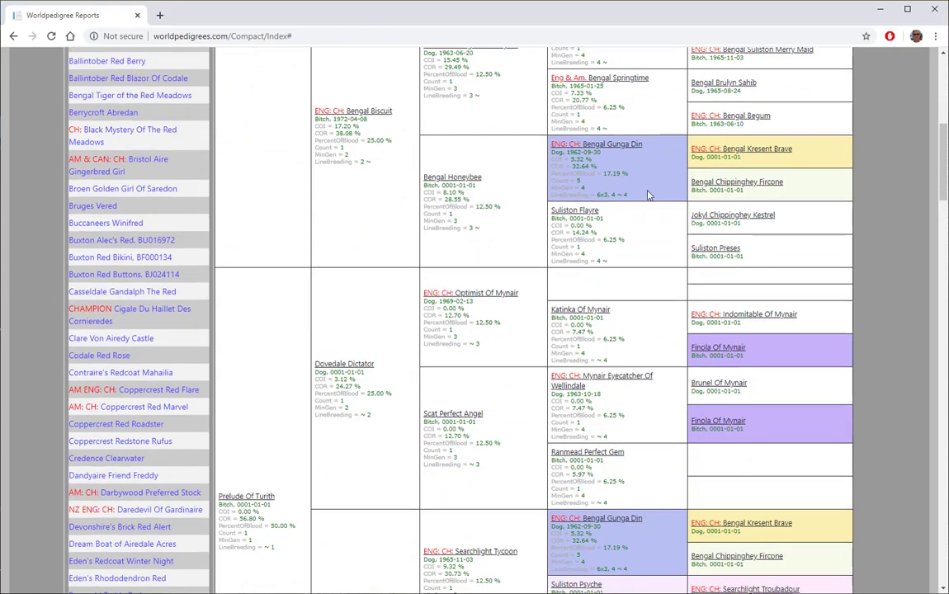
{"action": "scroll", "coordinate": [647, 195], "scroll_direction": "up", "scroll_amount": 4}
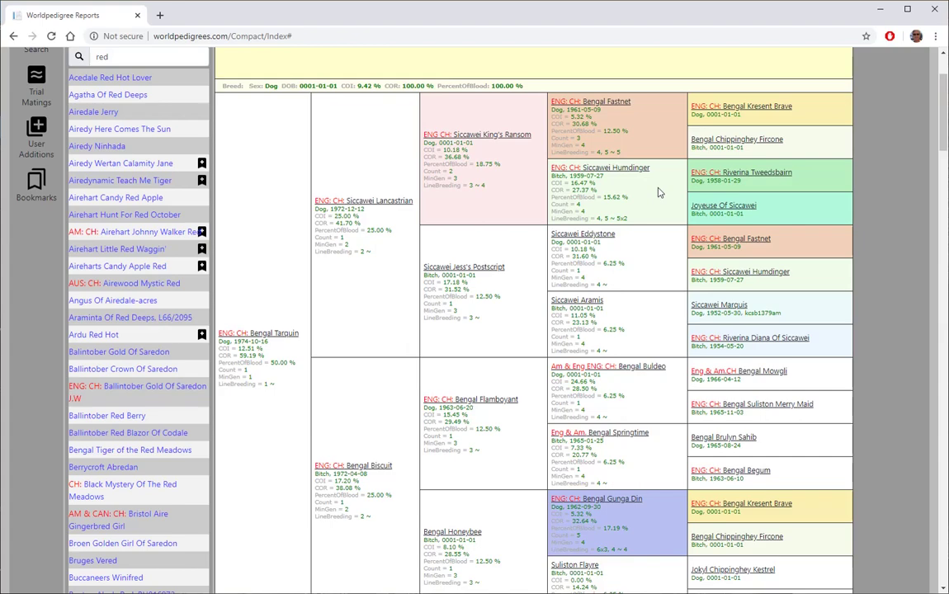
{"action": "scroll", "coordinate": [650, 321], "scroll_direction": "down", "scroll_amount": 5}
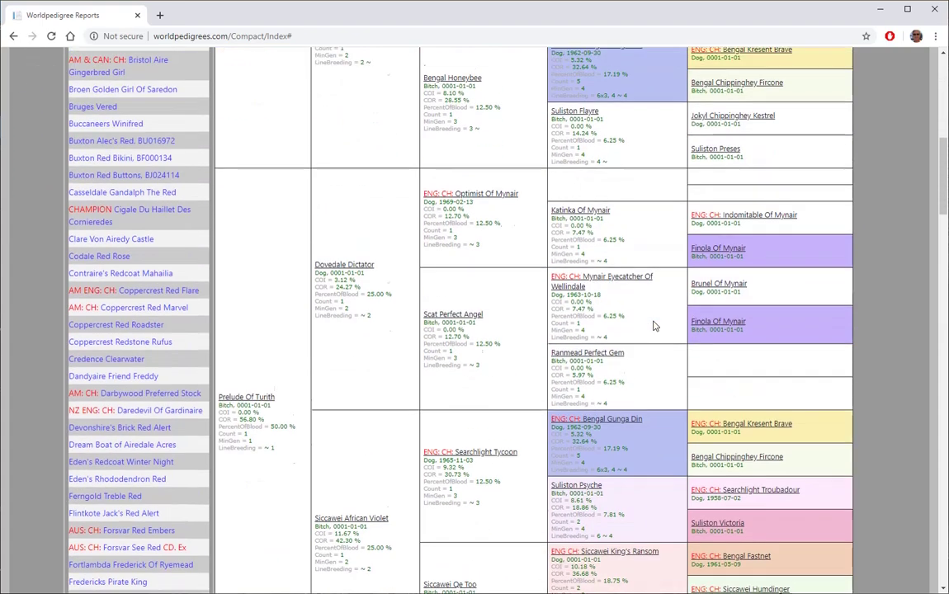
{"action": "scroll", "coordinate": [651, 240], "scroll_direction": "up", "scroll_amount": 1}
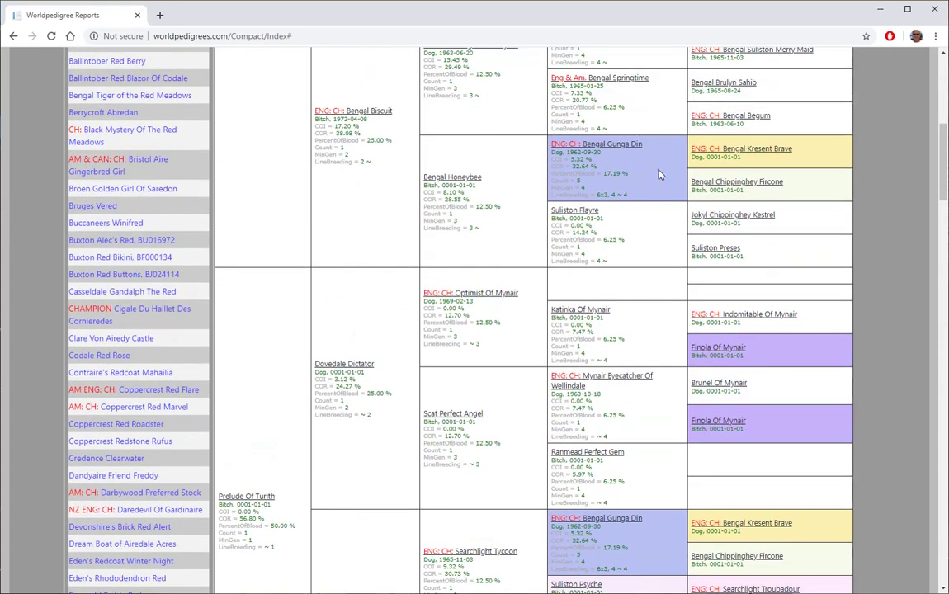
{"action": "scroll", "coordinate": [651, 495], "scroll_direction": "down", "scroll_amount": 5}
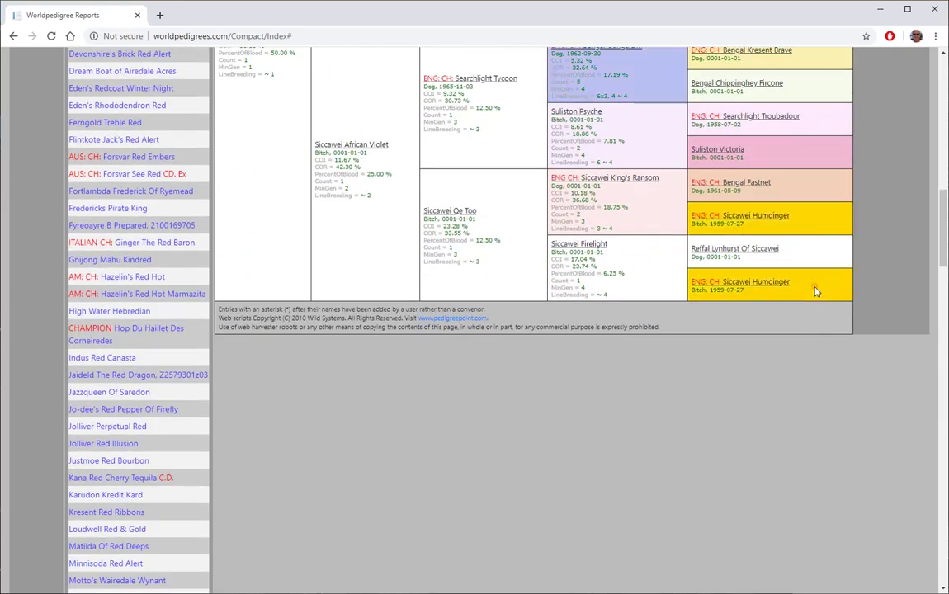
{"action": "scroll", "coordinate": [784, 254], "scroll_direction": "up", "scroll_amount": 4}
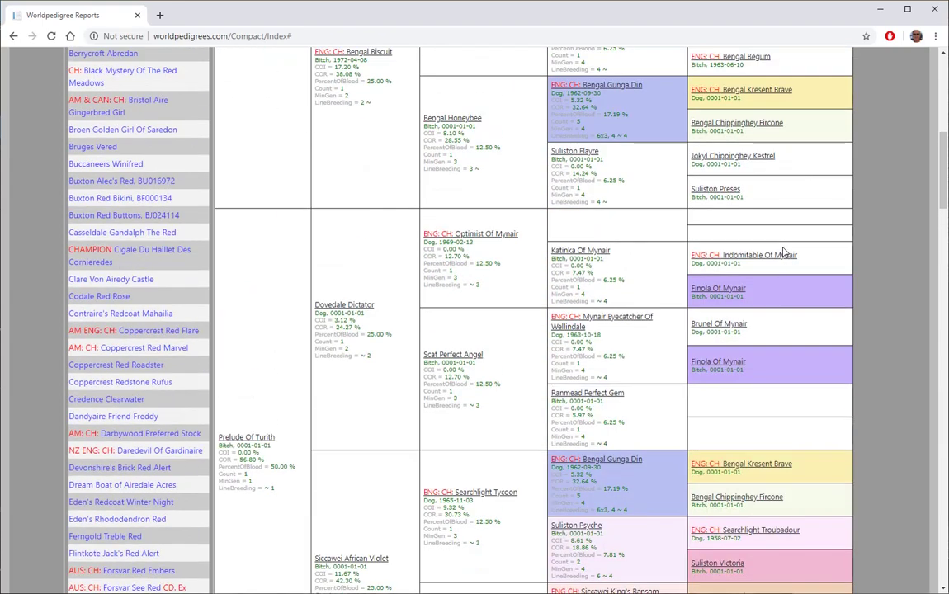
Step: Highlight every occurrence of the ancestor Siccawei Humdinger in the Bengal Turith Comet pedigree
{"action": "left_click", "coordinate": [788, 299]}
{"action": "scroll", "coordinate": [334, 232], "scroll_direction": "up", "scroll_amount": 5}
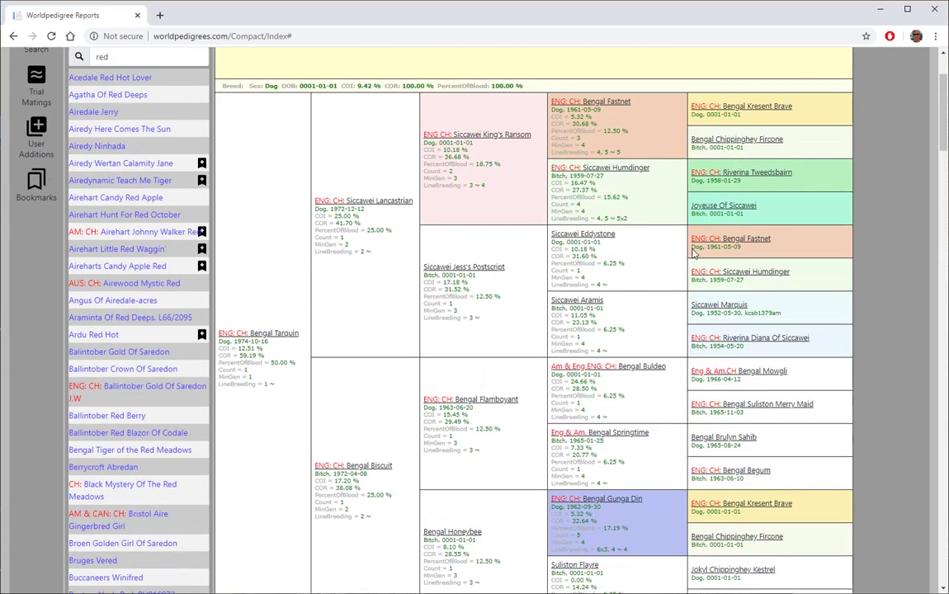
{"action": "left_click", "coordinate": [742, 273]}
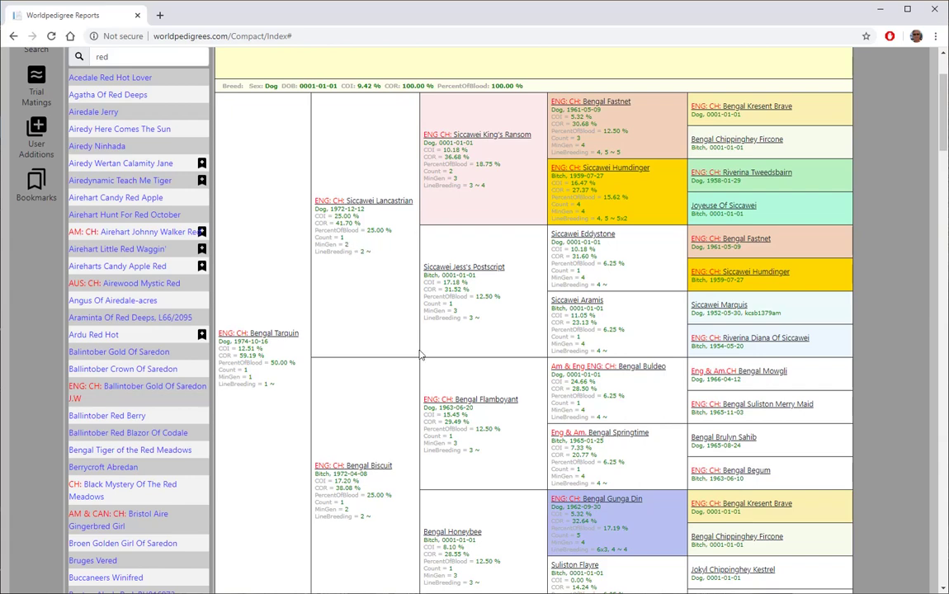
{"action": "scroll", "coordinate": [321, 236], "scroll_direction": "up", "scroll_amount": 3}
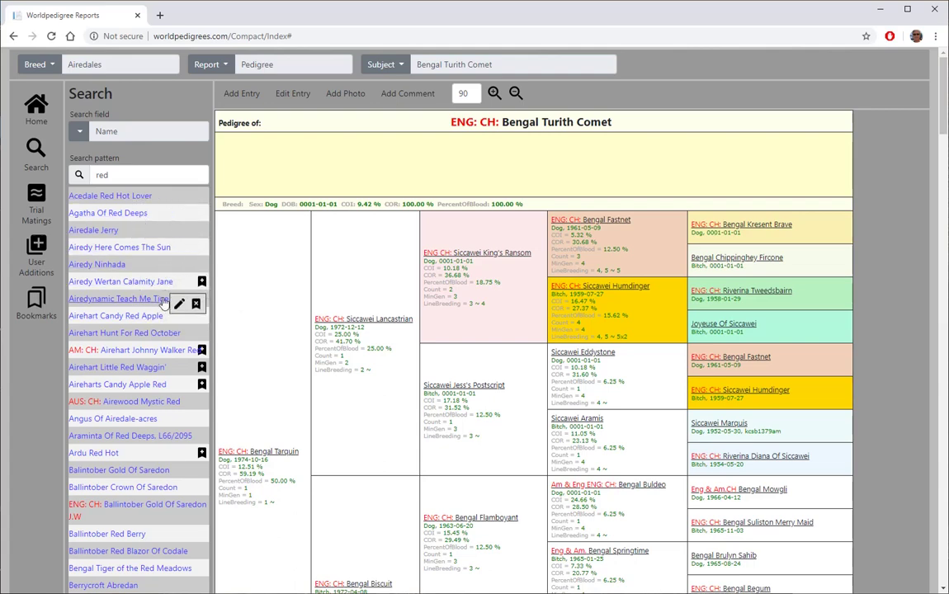
Step: Remove the bookmarks from Airedy Wertan Calamity Jane and Airedynamic Teach Me Tiger in the search results
{"action": "left_click", "coordinate": [196, 304]}
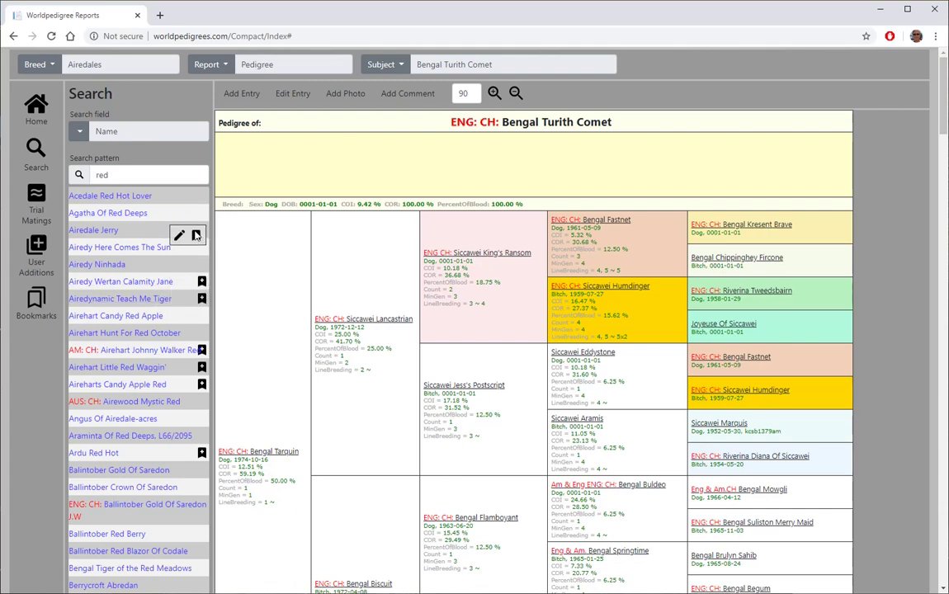
{"action": "left_click", "coordinate": [197, 286]}
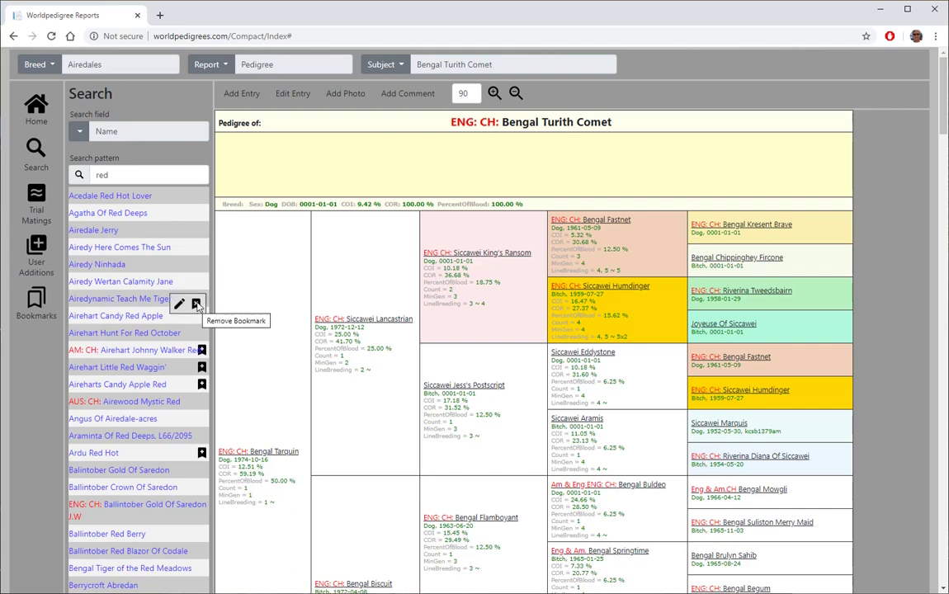
{"action": "left_click", "coordinate": [196, 303]}
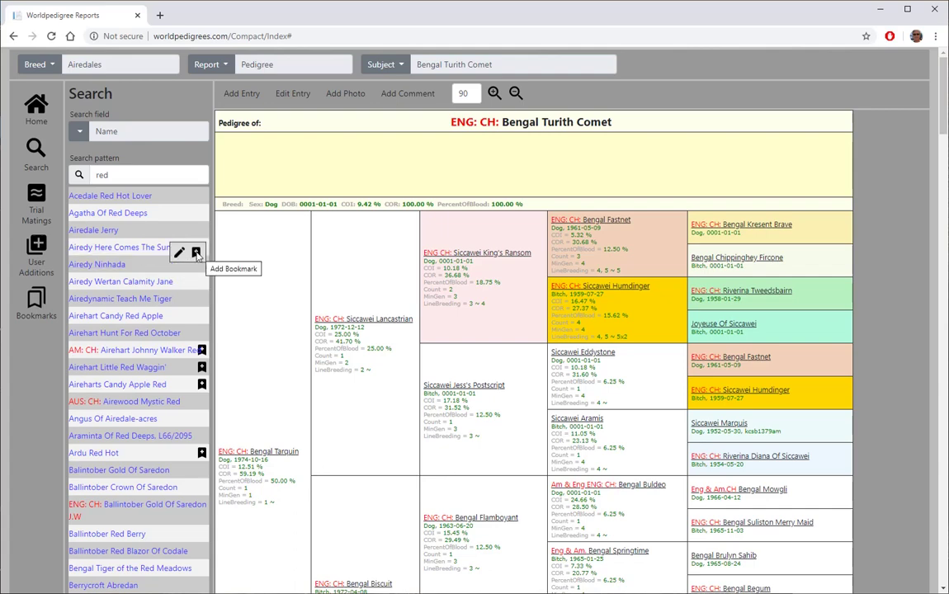
Step: Bookmark Airedy Here Comes The Sun, check the bookmarks list and return to the search results
{"action": "left_click", "coordinate": [196, 253]}
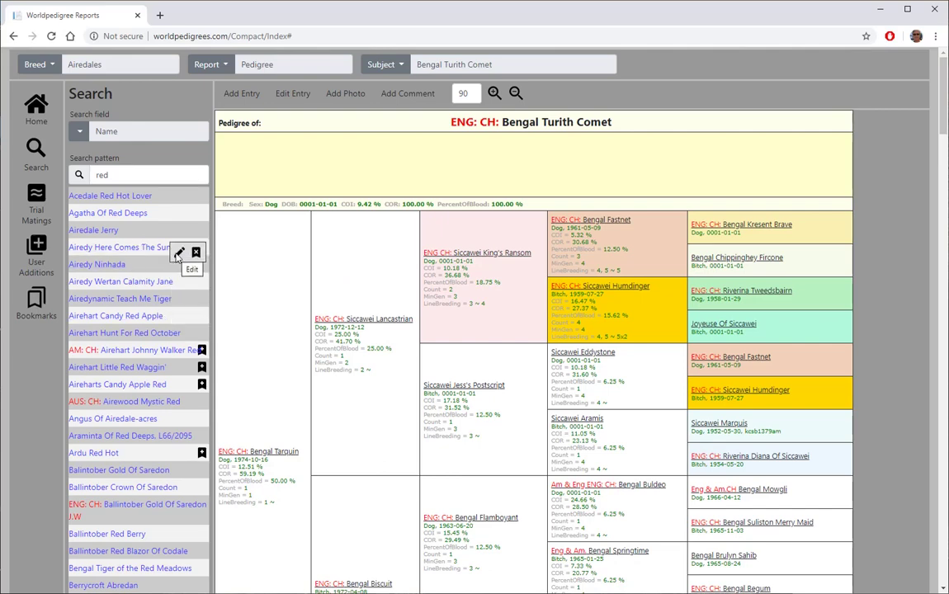
{"action": "left_click", "coordinate": [36, 299]}
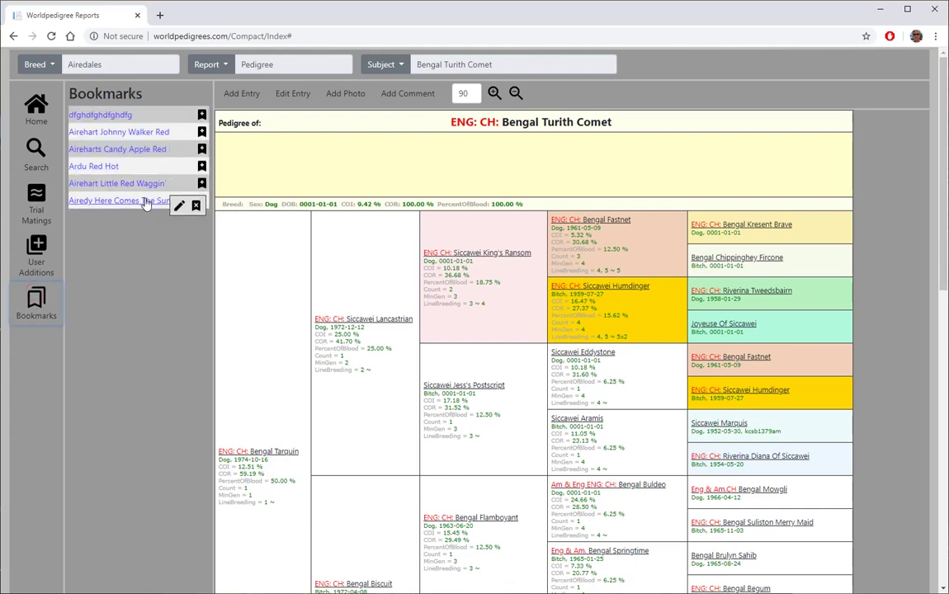
{"action": "left_click", "coordinate": [35, 155]}
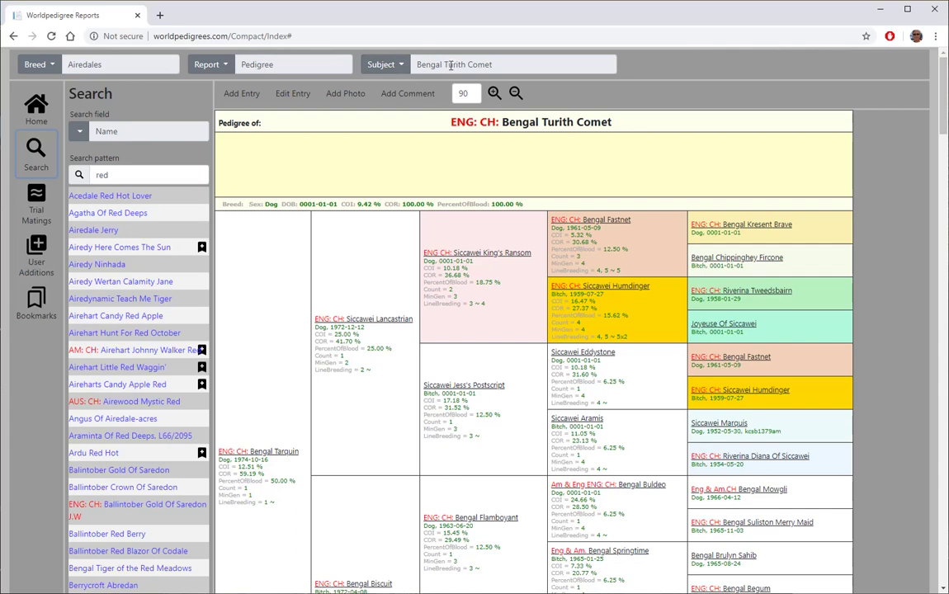
Step: Review the edit form for Airewood Mystic Red, including its sex options, and the form for adding a breed entry
{"action": "left_click", "coordinate": [503, 64]}
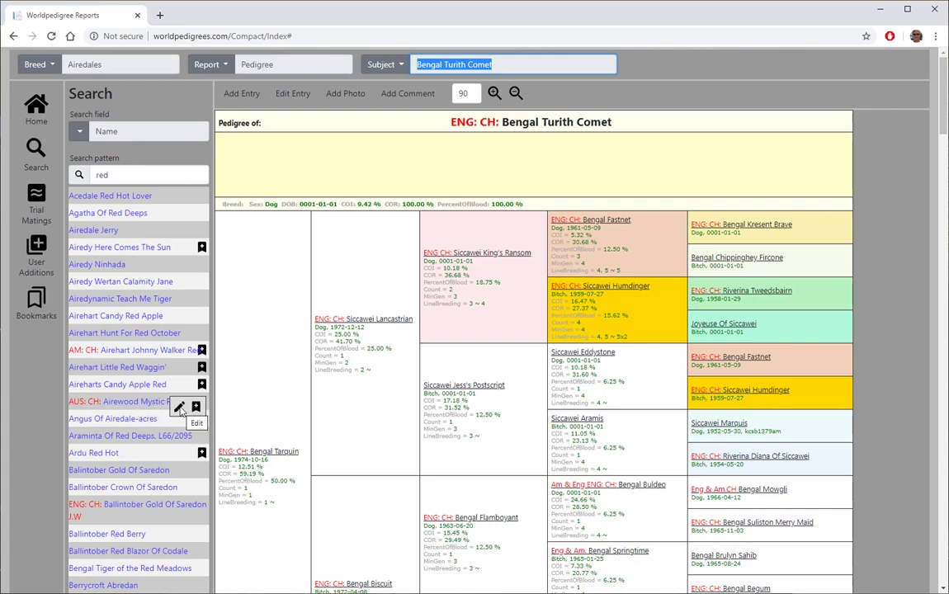
{"action": "left_click", "coordinate": [179, 408]}
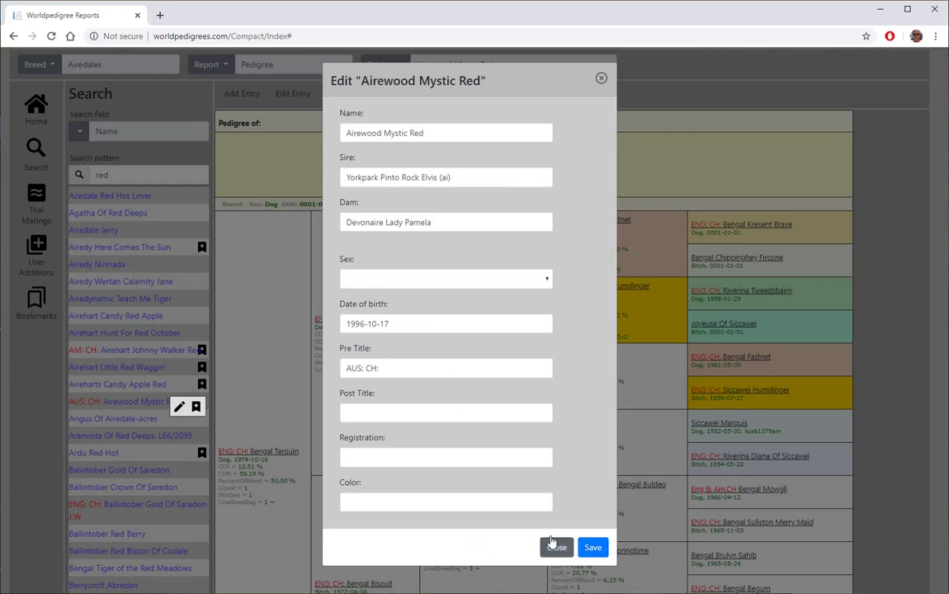
{"action": "left_click", "coordinate": [378, 280]}
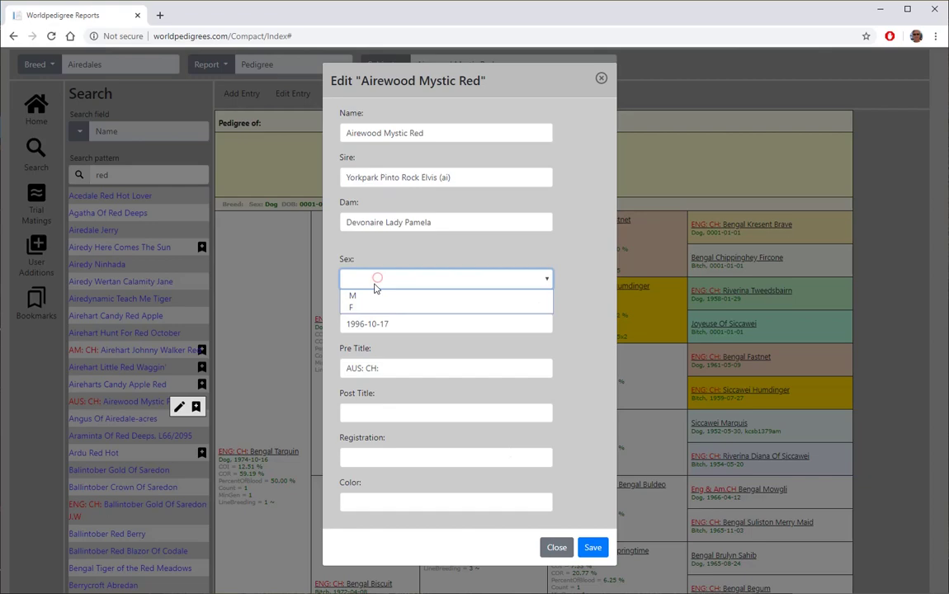
{"action": "left_click", "coordinate": [579, 237]}
{"action": "left_click", "coordinate": [593, 548]}
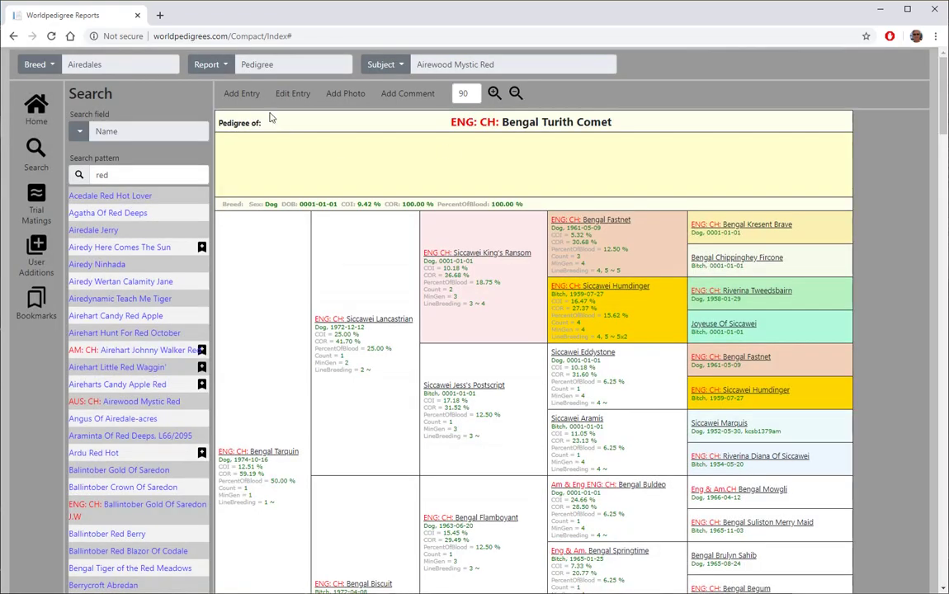
{"action": "left_click", "coordinate": [243, 94]}
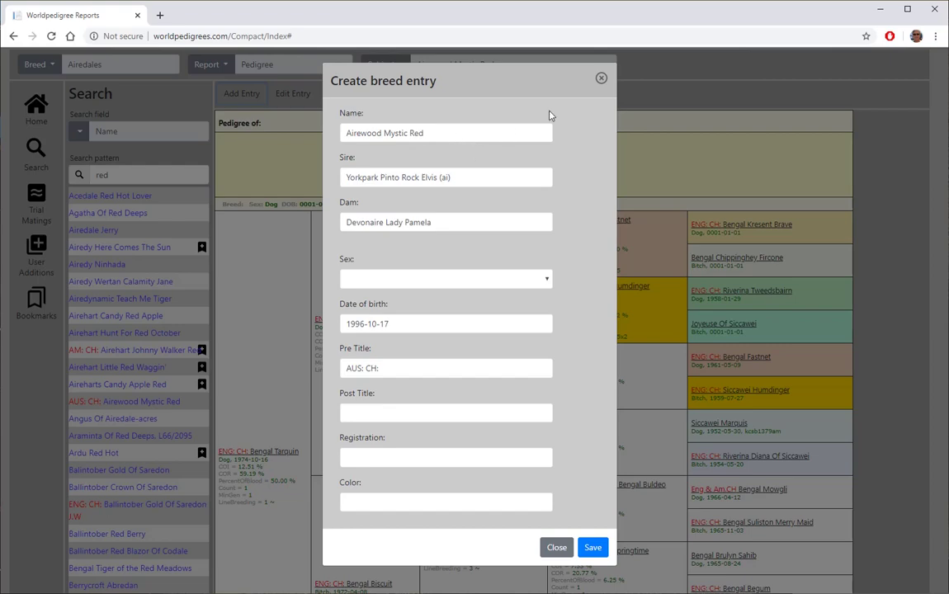
{"action": "left_click", "coordinate": [601, 78]}
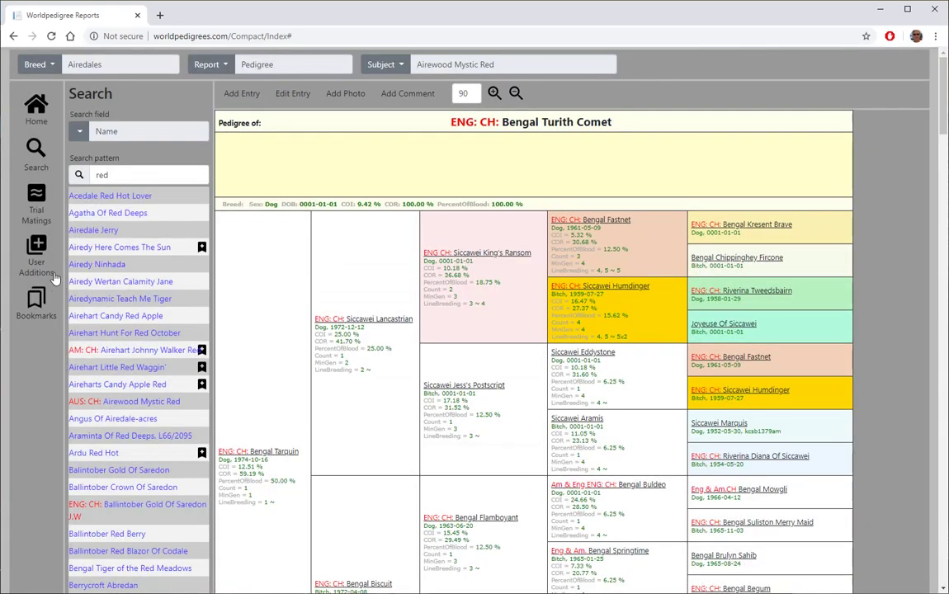
Step: Start a new trial mating and name it "Fred x Mary"
{"action": "left_click", "coordinate": [29, 192]}
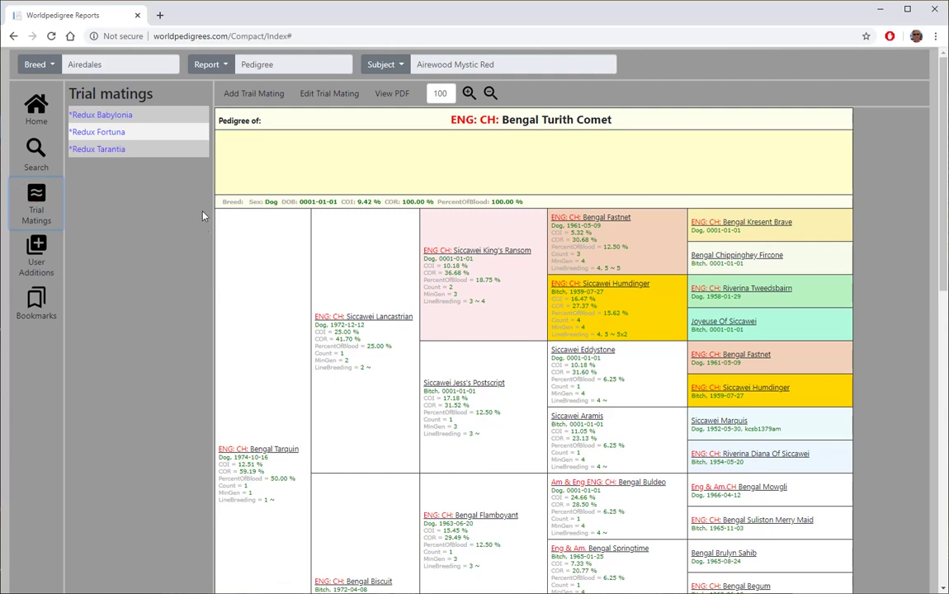
{"action": "left_click", "coordinate": [262, 95]}
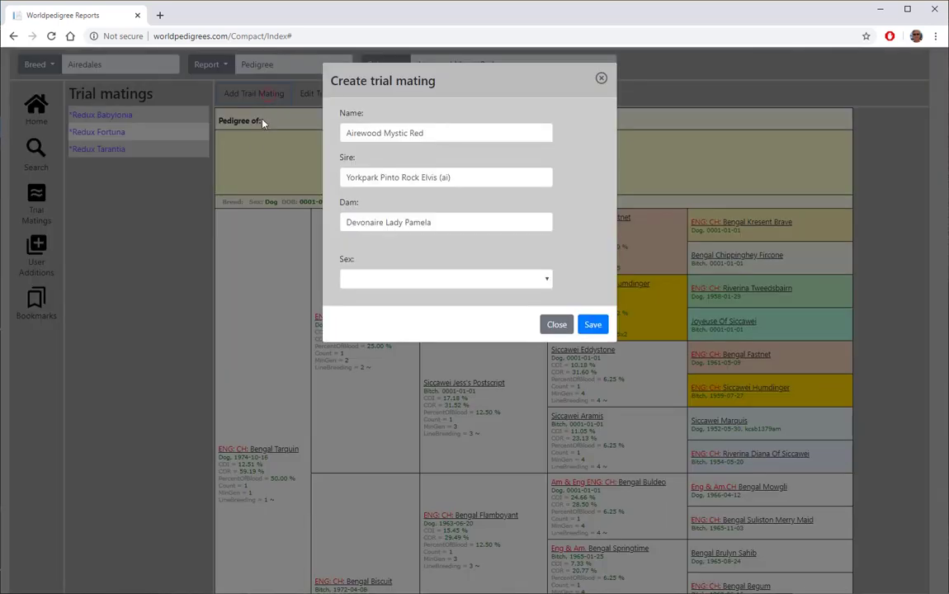
{"action": "triple_click", "coordinate": [438, 132]}
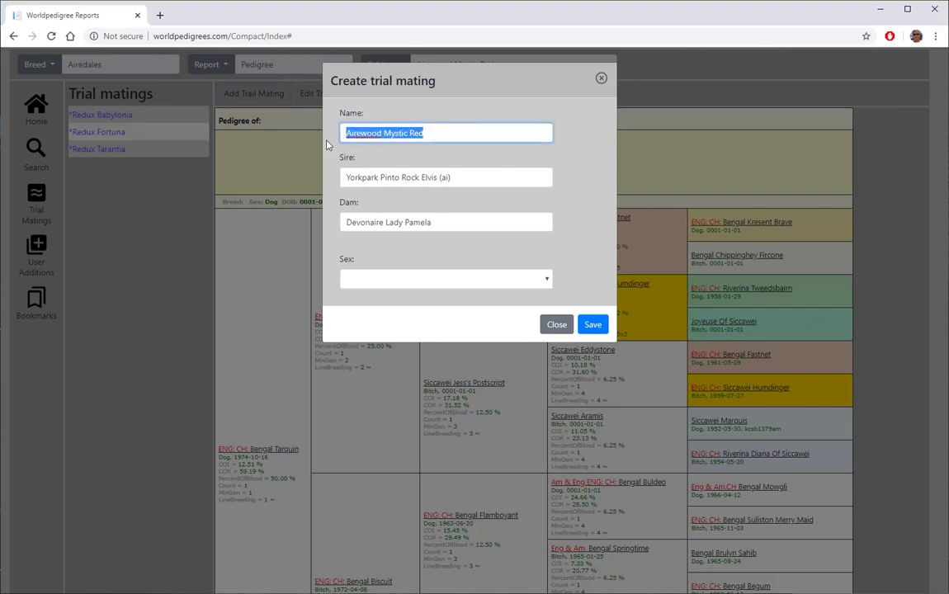
{"action": "type", "text": "Fred "}
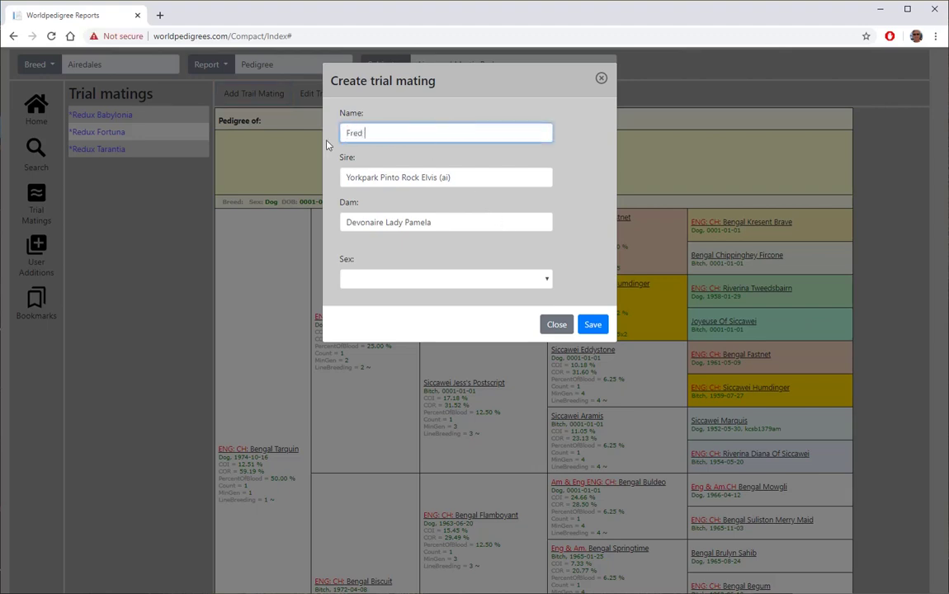
{"action": "type", "text": "x Mary"}
Step: Clear the prefilled sire and dam of the new trial mating
{"action": "left_click", "coordinate": [459, 177]}
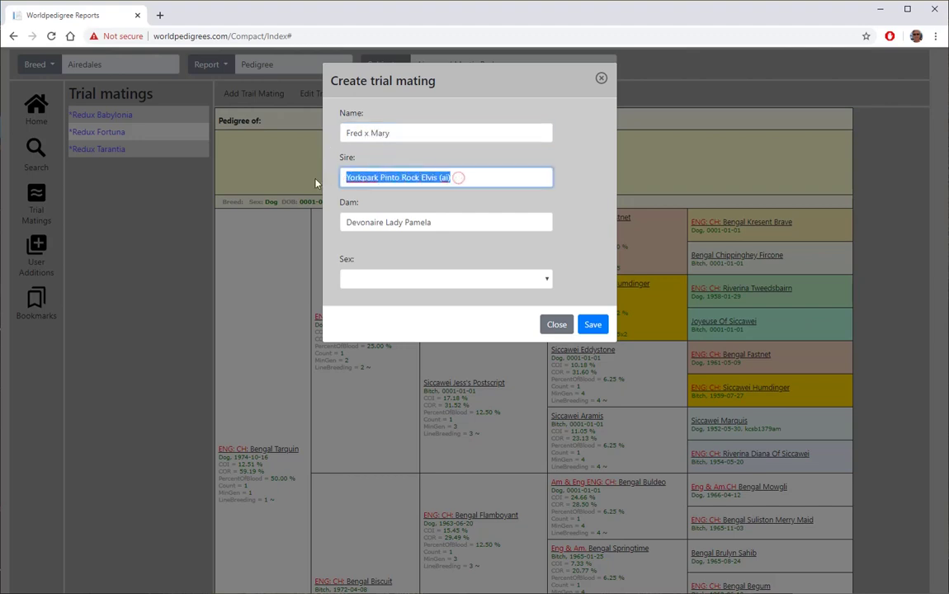
{"action": "key", "text": "BackSpace"}
{"action": "left_click", "coordinate": [448, 222]}
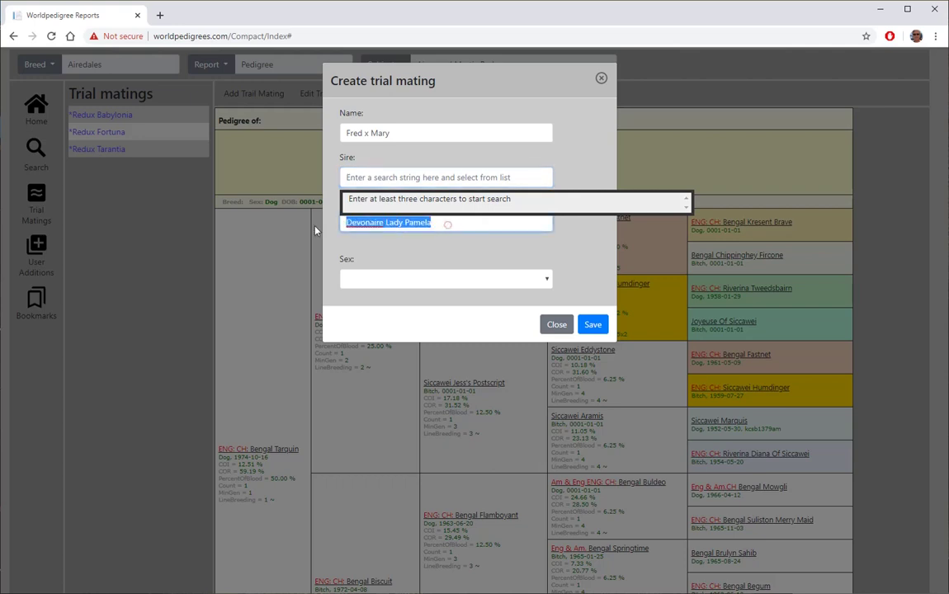
{"action": "key", "text": "BackSpace"}
Step: Search the sires for "blu" and choose Doraemi Rhythm 'n' Blues as the trial mating's sire
{"action": "left_click", "coordinate": [386, 178]}
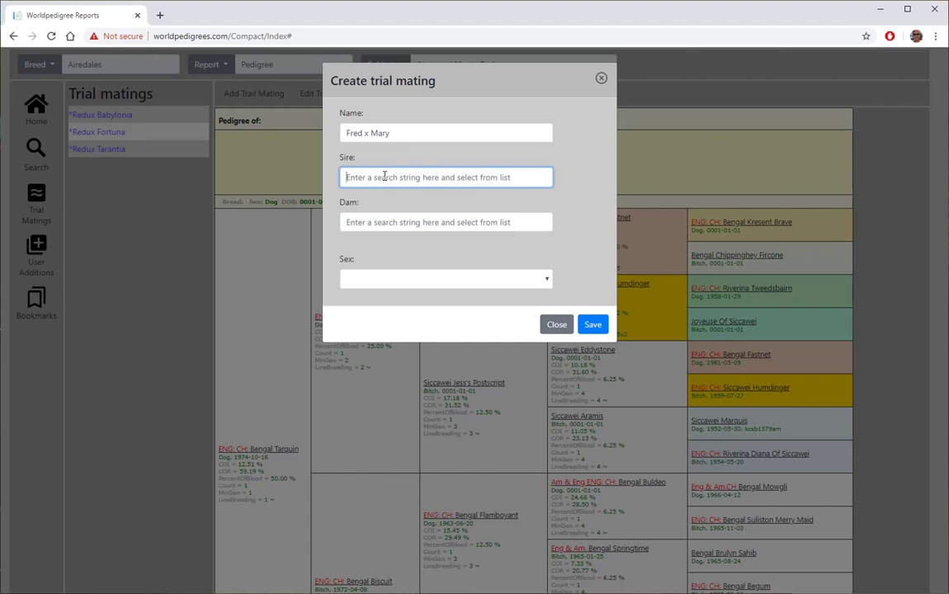
{"action": "type", "text": "blu"}
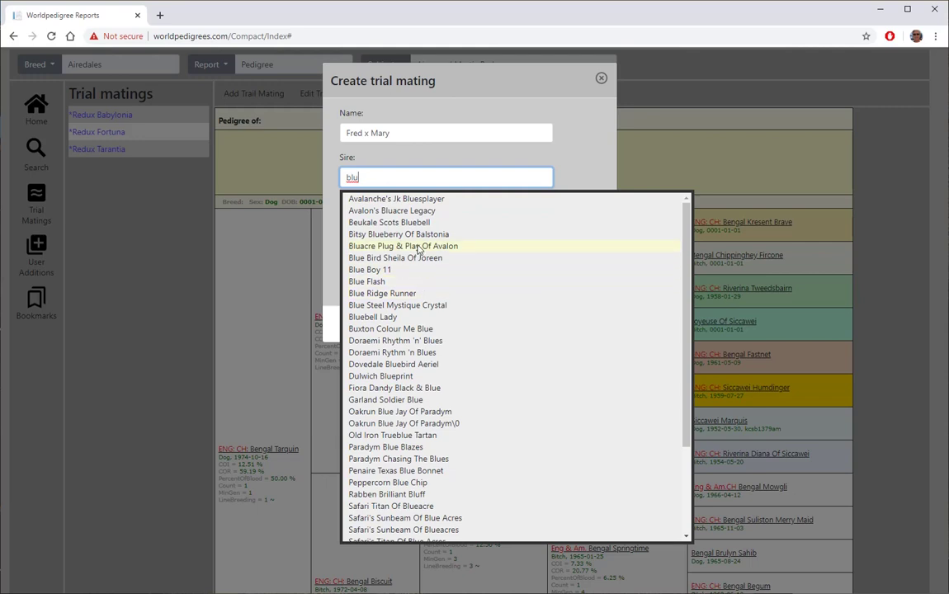
{"action": "scroll", "coordinate": [419, 250], "scroll_direction": "down", "scroll_amount": 3}
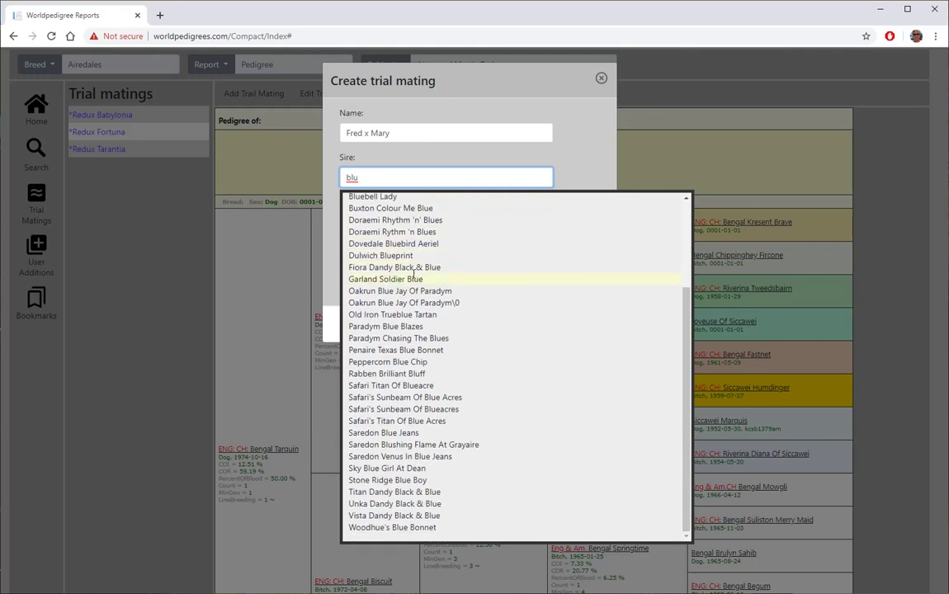
{"action": "scroll", "coordinate": [404, 264], "scroll_direction": "up", "scroll_amount": 3}
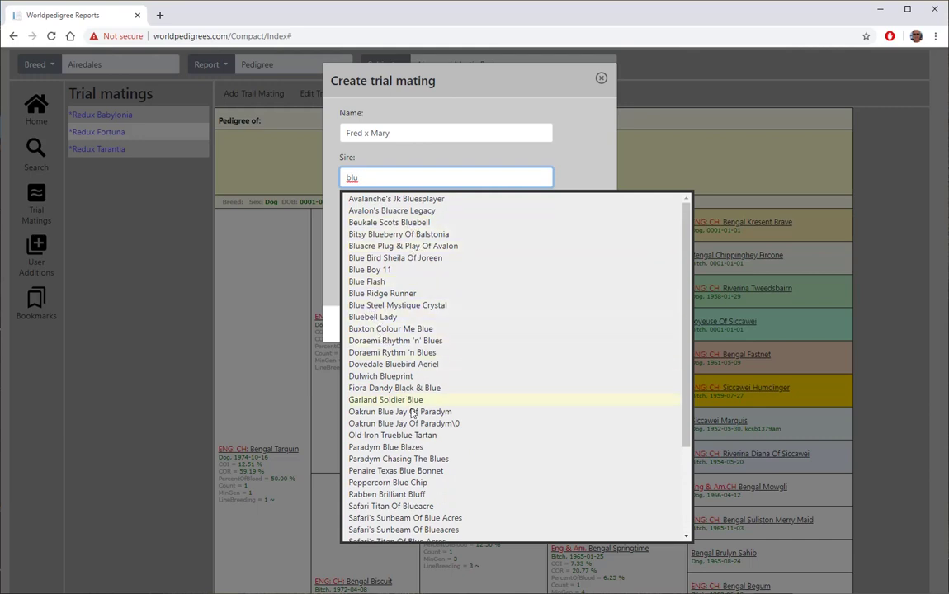
{"action": "left_click", "coordinate": [415, 341]}
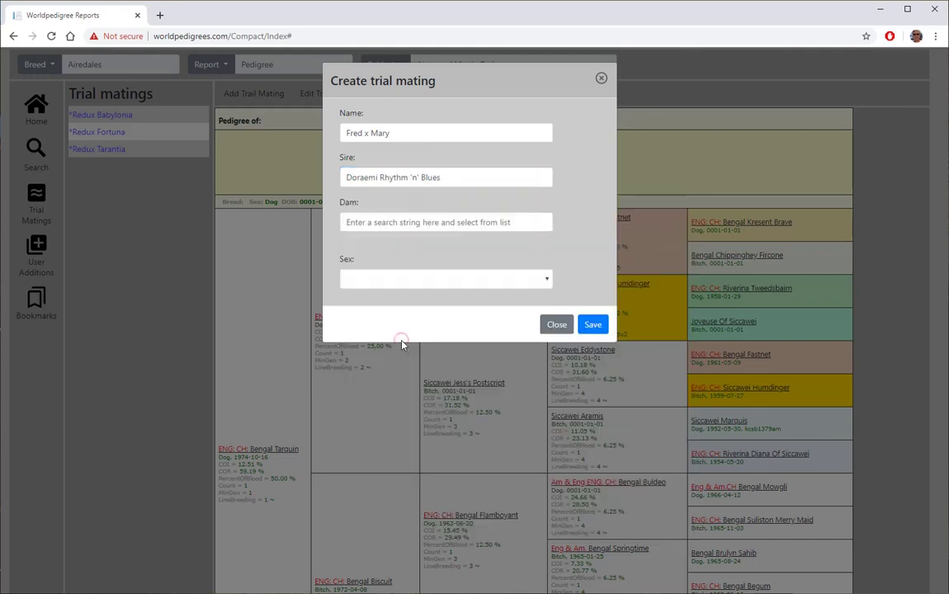
Step: Search the dams for "red" and choose Ginger The Red Baron as the trial mating's dam
{"action": "left_click", "coordinate": [352, 221]}
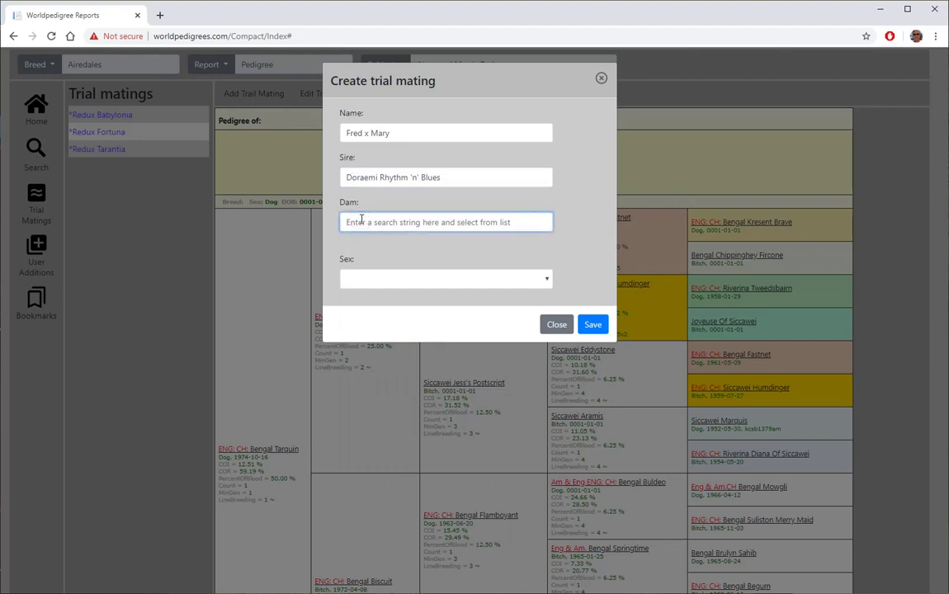
{"action": "type", "text": "red"}
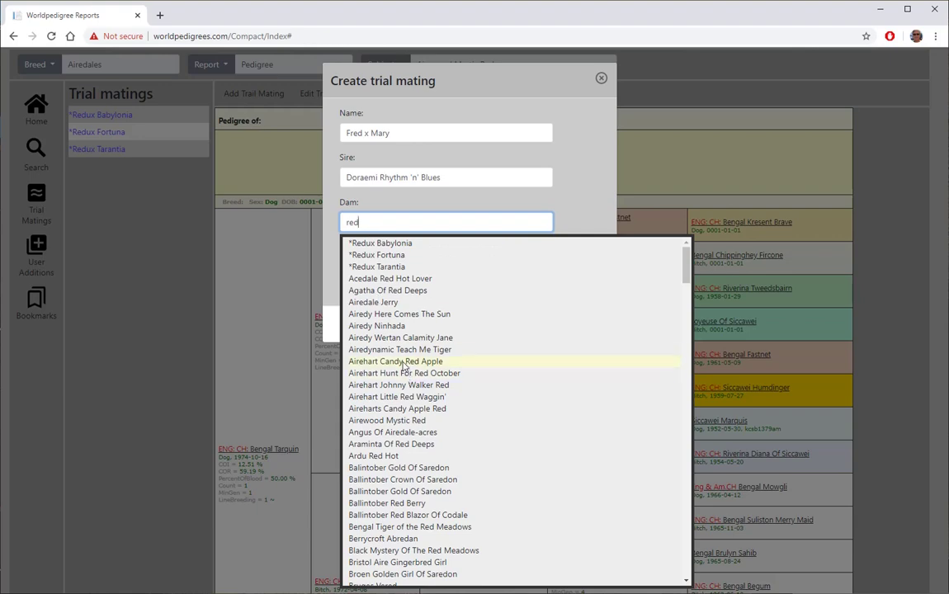
{"action": "scroll", "coordinate": [384, 261], "scroll_direction": "down", "scroll_amount": 3}
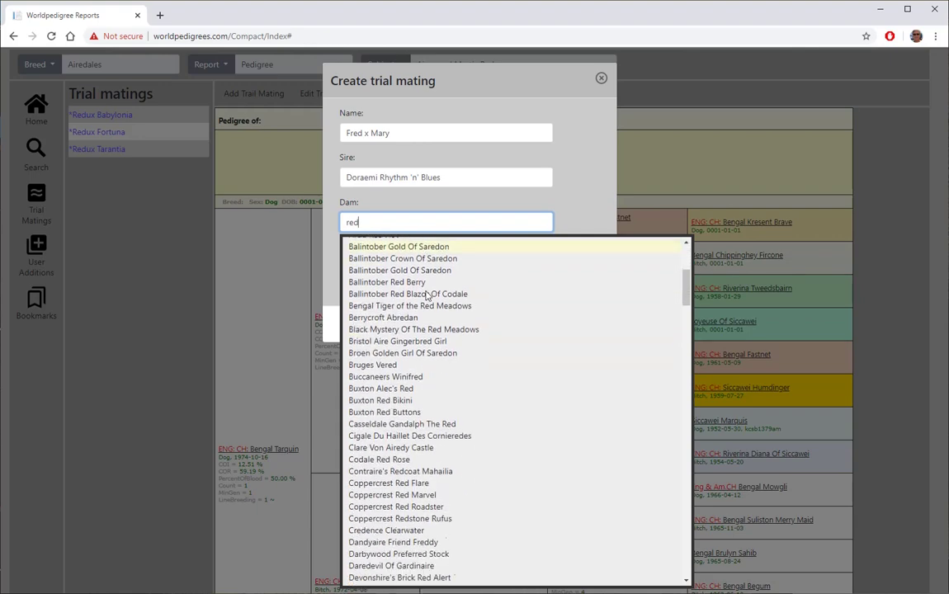
{"action": "scroll", "coordinate": [425, 295], "scroll_direction": "down", "scroll_amount": 4}
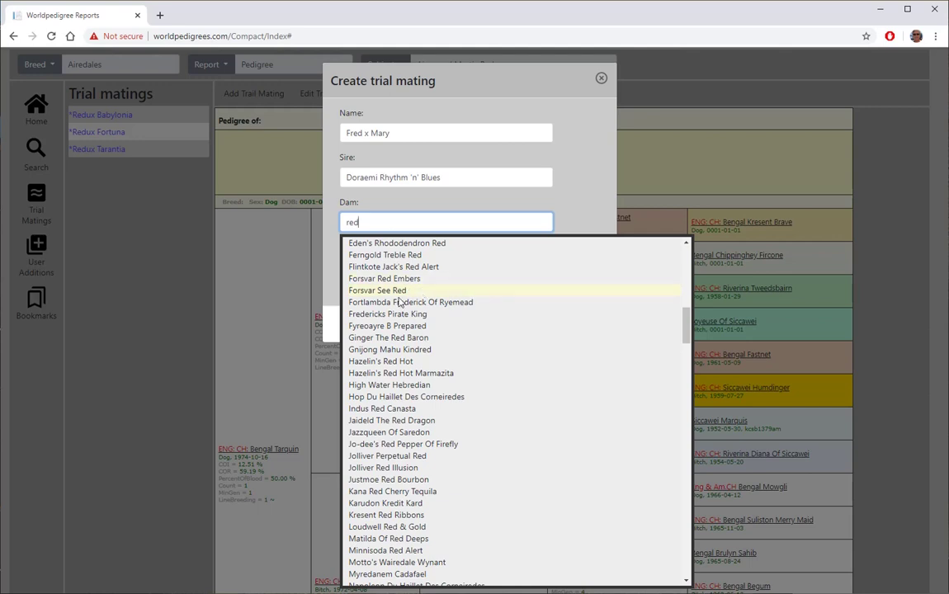
{"action": "left_click", "coordinate": [404, 339]}
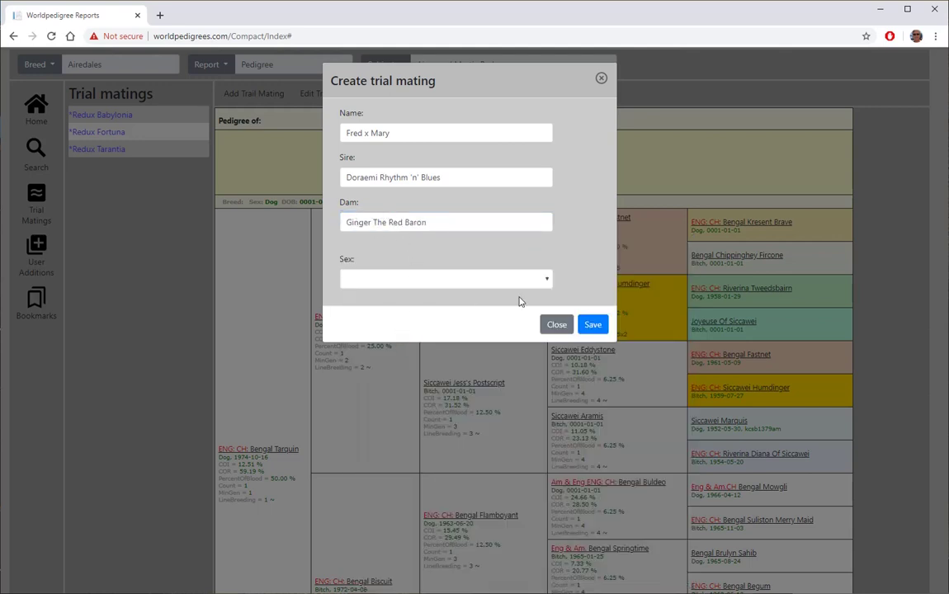
Step: Set the trial mating's sex to M, save it and close the form
{"action": "left_click", "coordinate": [546, 281]}
{"action": "left_click", "coordinate": [379, 296]}
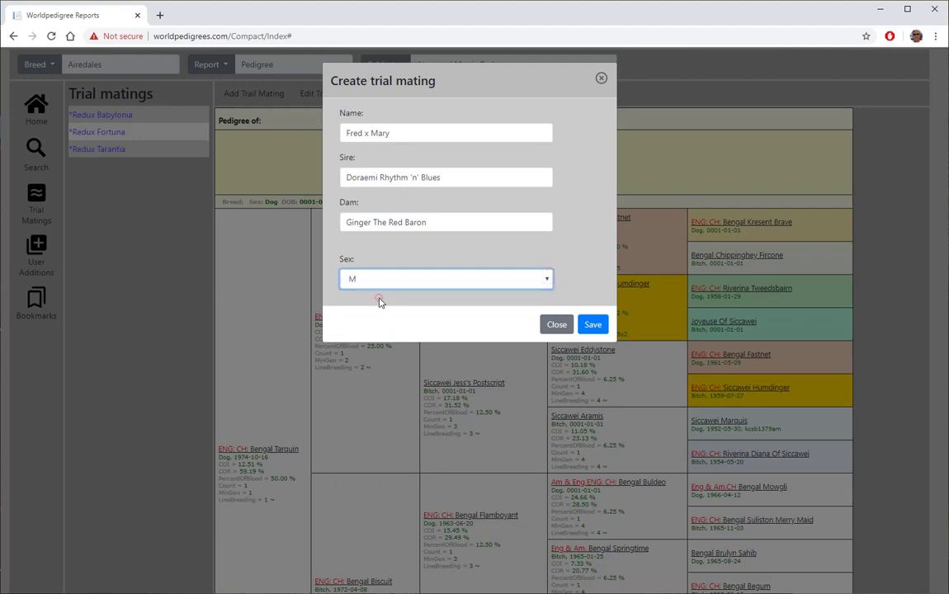
{"action": "left_click", "coordinate": [597, 326]}
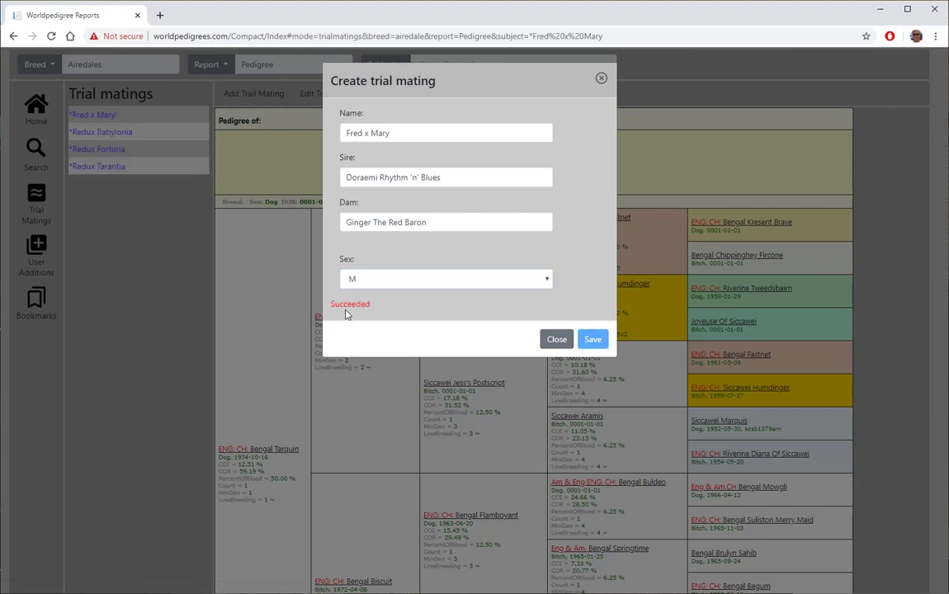
{"action": "left_click", "coordinate": [556, 339]}
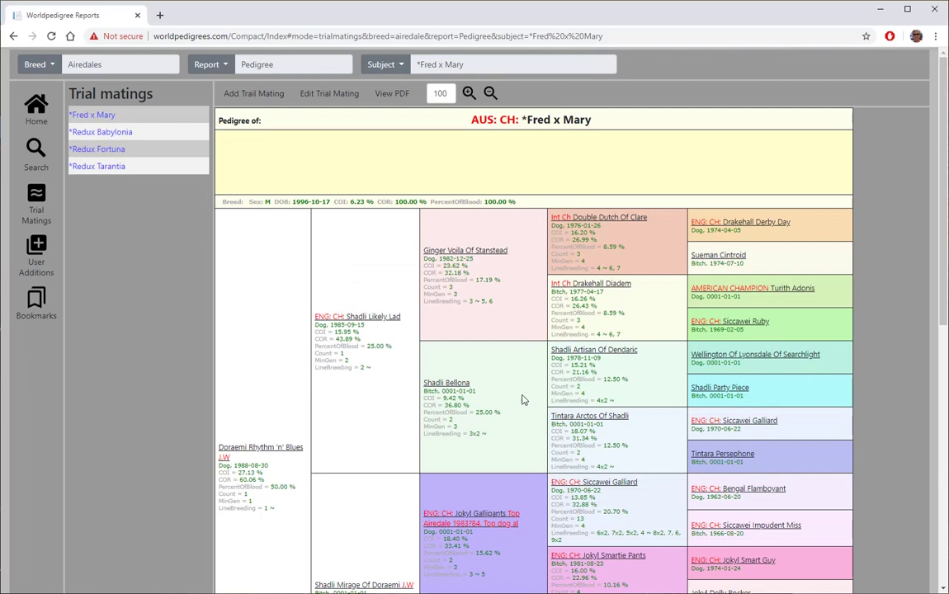
Step: Run the Inbreeding report for the trial matings *Fred x Mary and *Redux Fortuna
{"action": "left_click", "coordinate": [208, 64]}
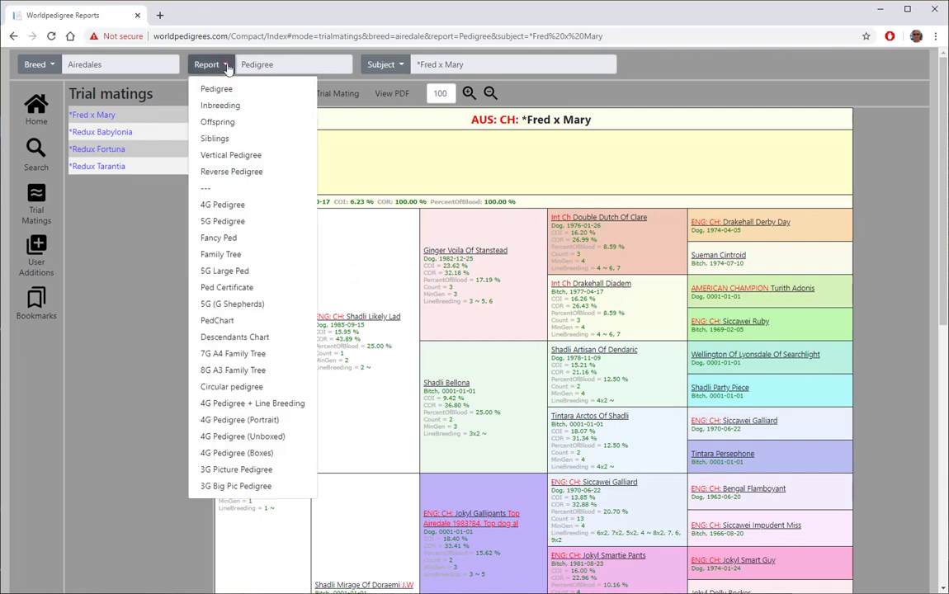
{"action": "left_click", "coordinate": [219, 105]}
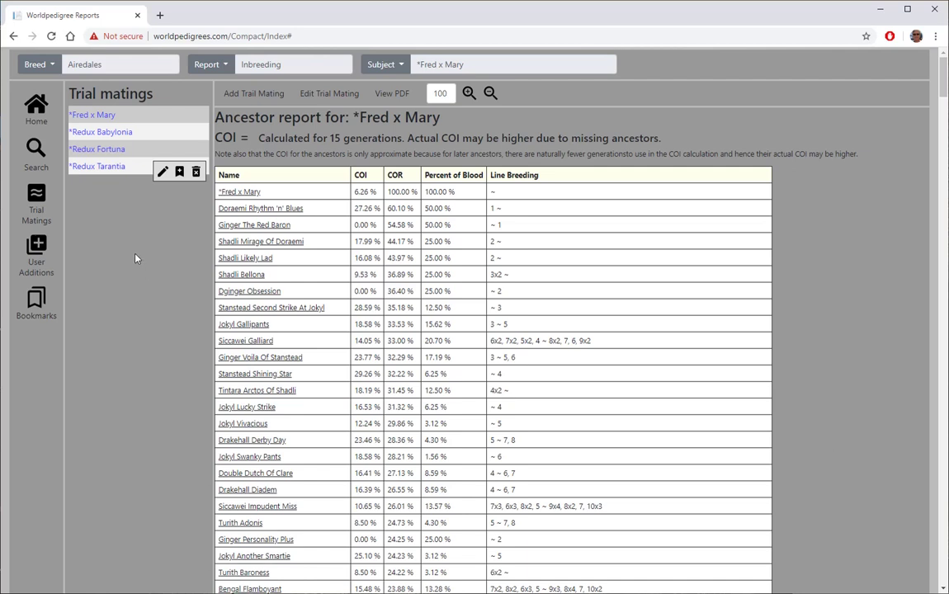
{"action": "left_click", "coordinate": [113, 150]}
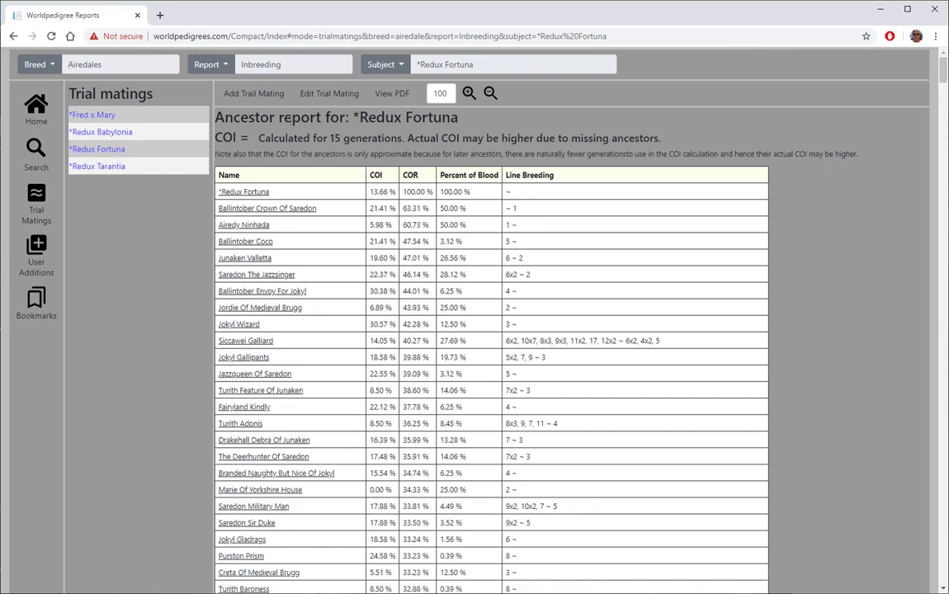
{"action": "mouse_move", "coordinate": [128, 155]}
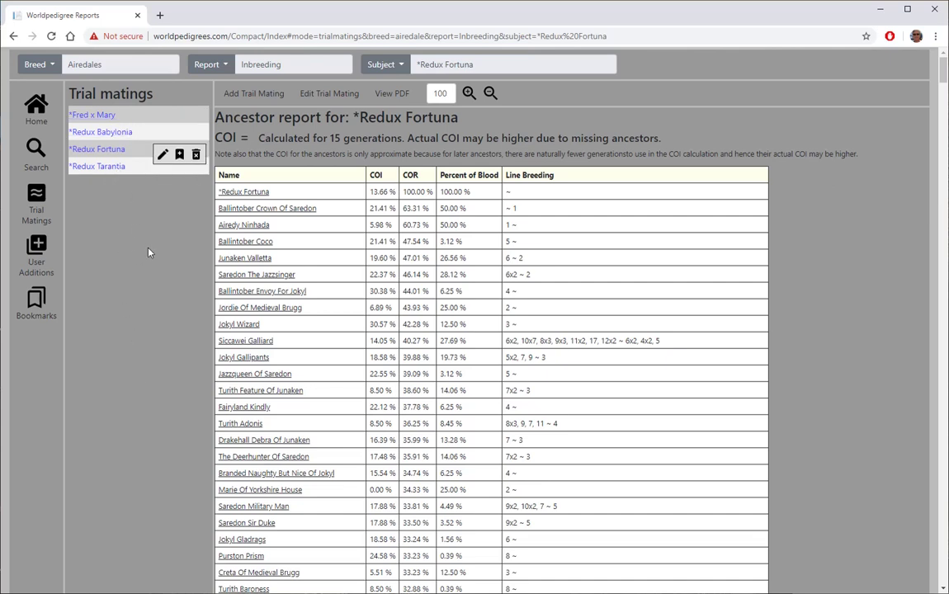
Step: Reopen Bengal Turith Comet's Reverse Pedigree and Airehart Johnny Walker Red's Inbreeding report from the recent subjects, and review that history list
{"action": "left_click", "coordinate": [387, 69]}
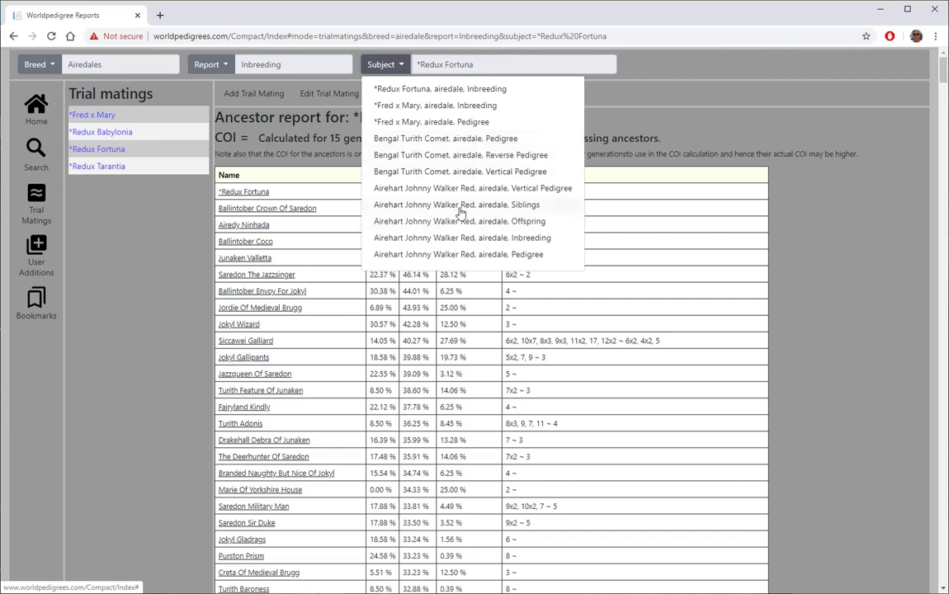
{"action": "left_click", "coordinate": [456, 157]}
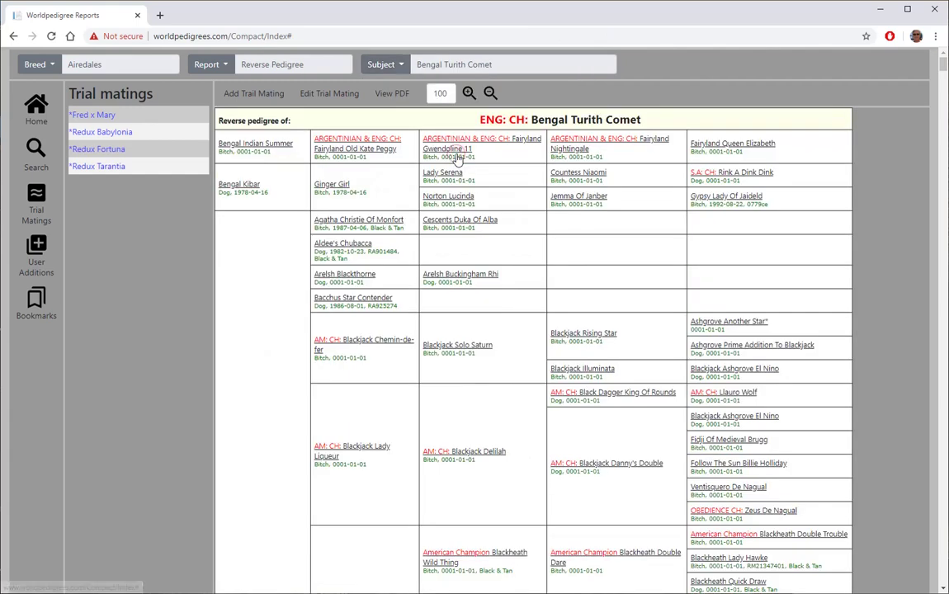
{"action": "left_click", "coordinate": [403, 66]}
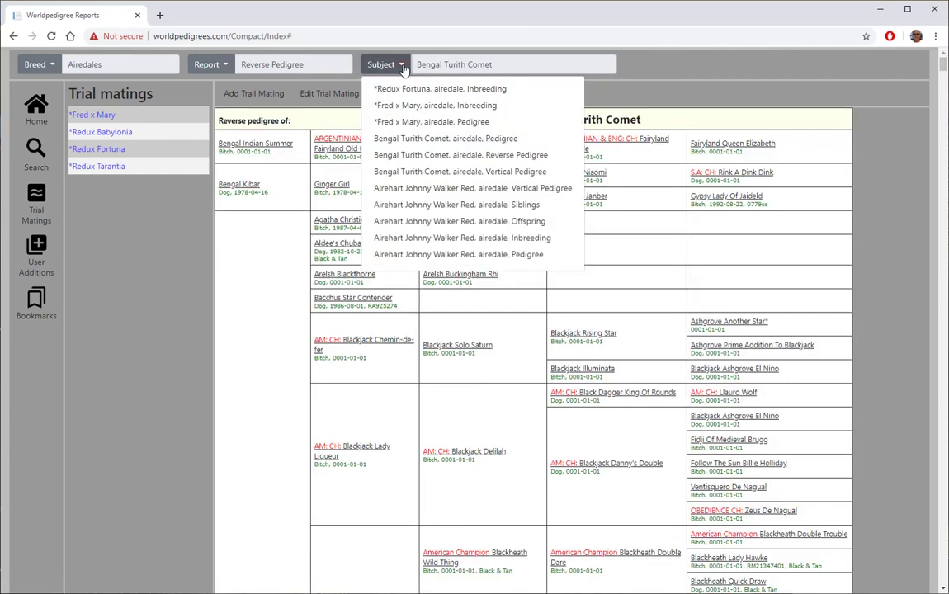
{"action": "left_click", "coordinate": [434, 238]}
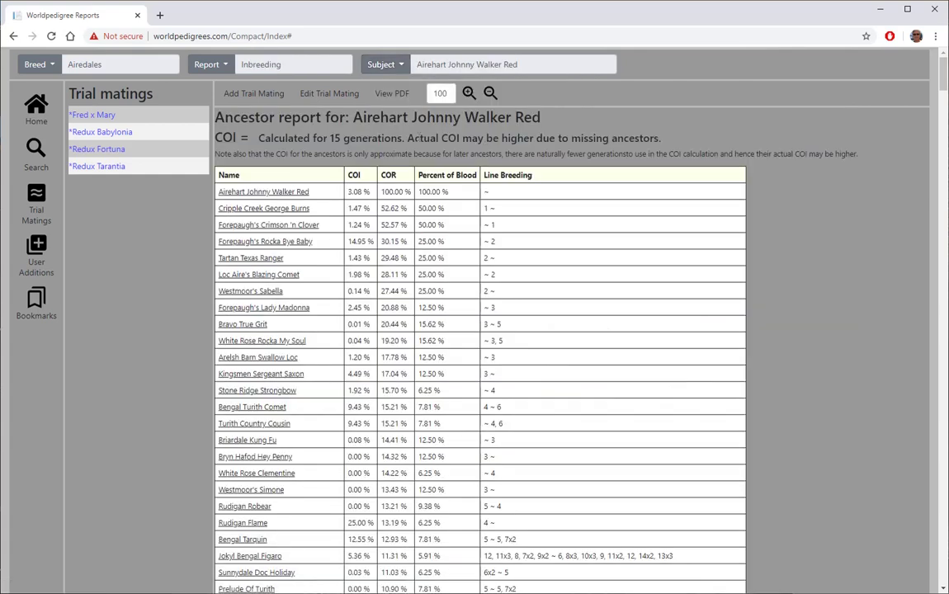
{"action": "left_click", "coordinate": [401, 65]}
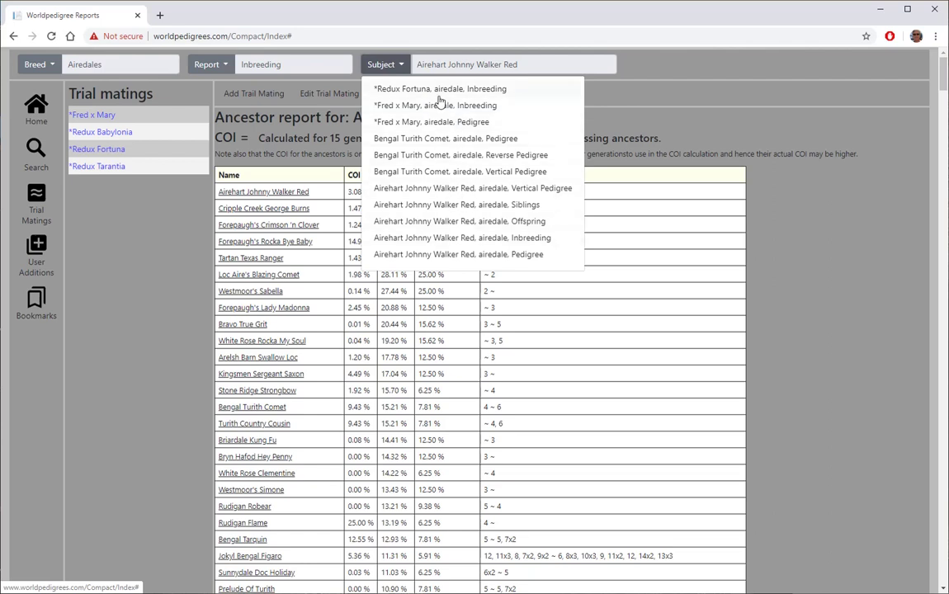
{"action": "left_click", "coordinate": [140, 239]}
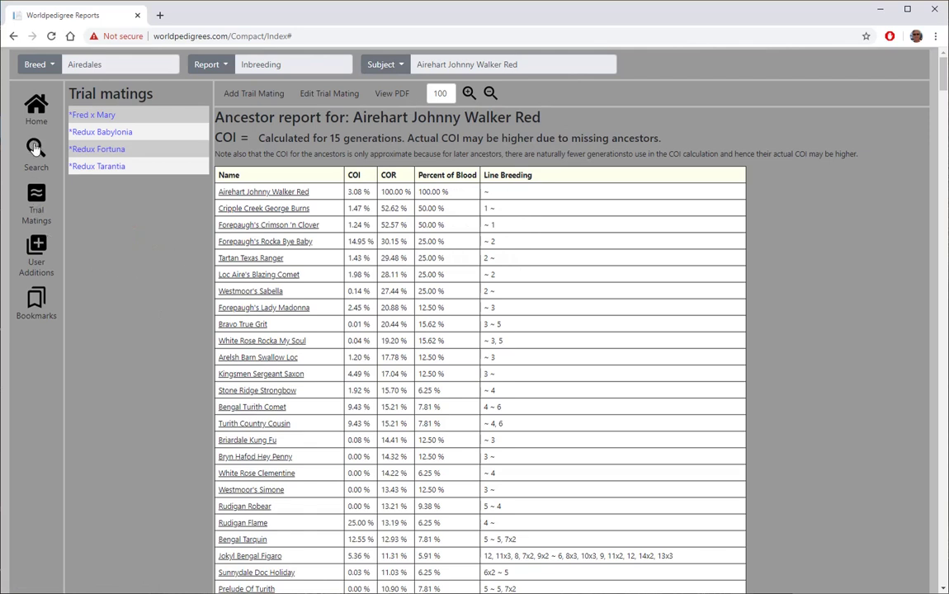
Step: Review the edit form of the user addition Redux Tarantia without saving, and display the saved bookmarks
{"action": "left_click", "coordinate": [37, 250]}
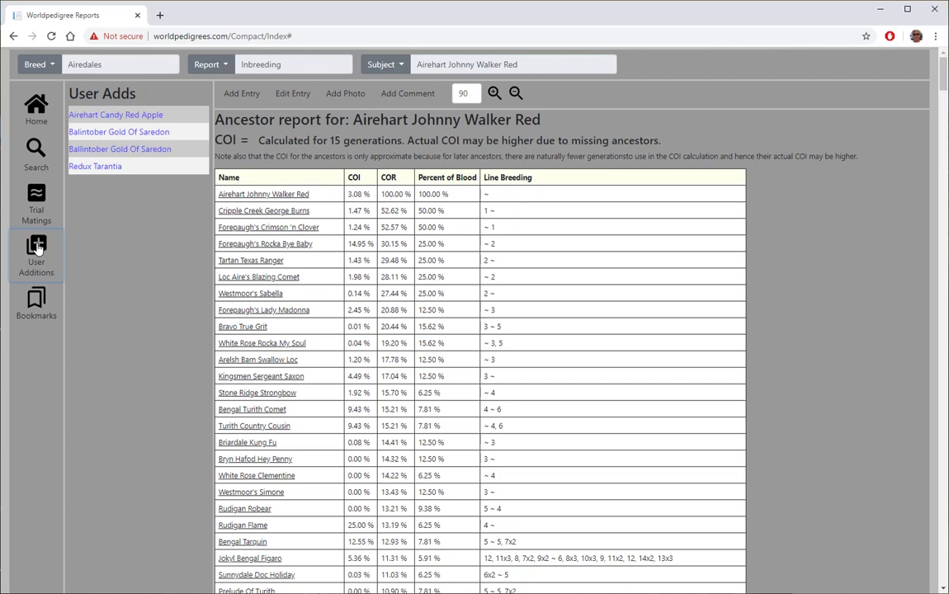
{"action": "mouse_move", "coordinate": [115, 173]}
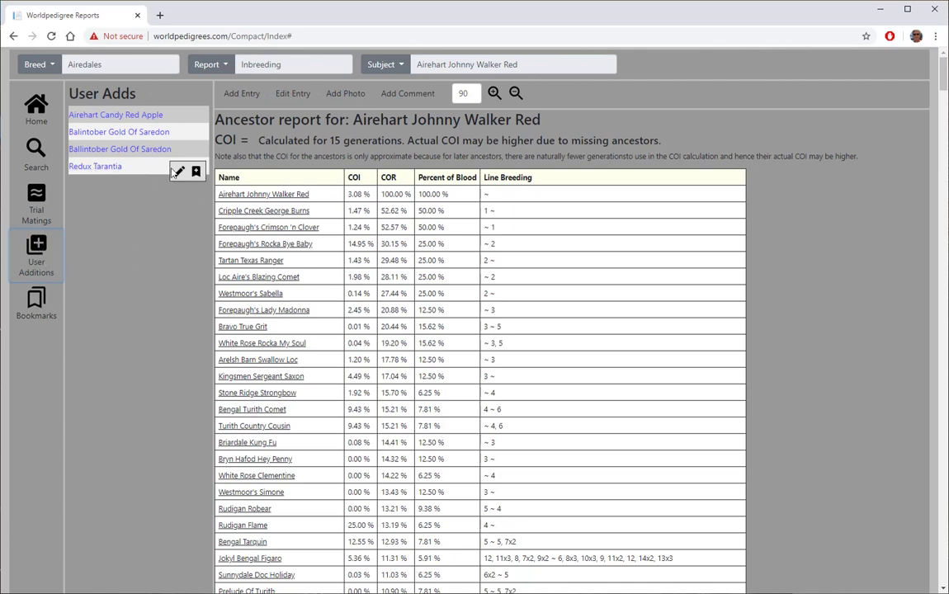
{"action": "left_click", "coordinate": [179, 171]}
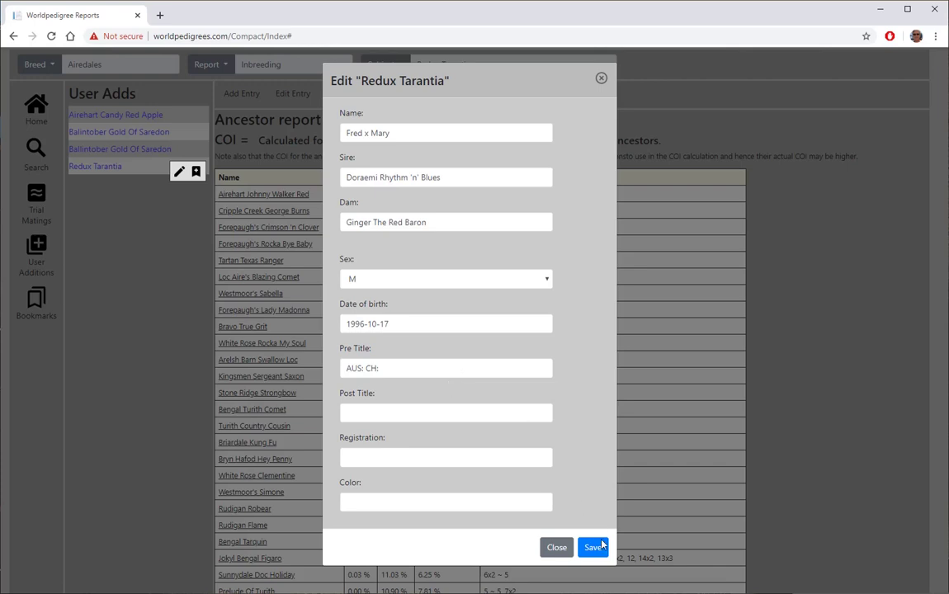
{"action": "left_click", "coordinate": [556, 547]}
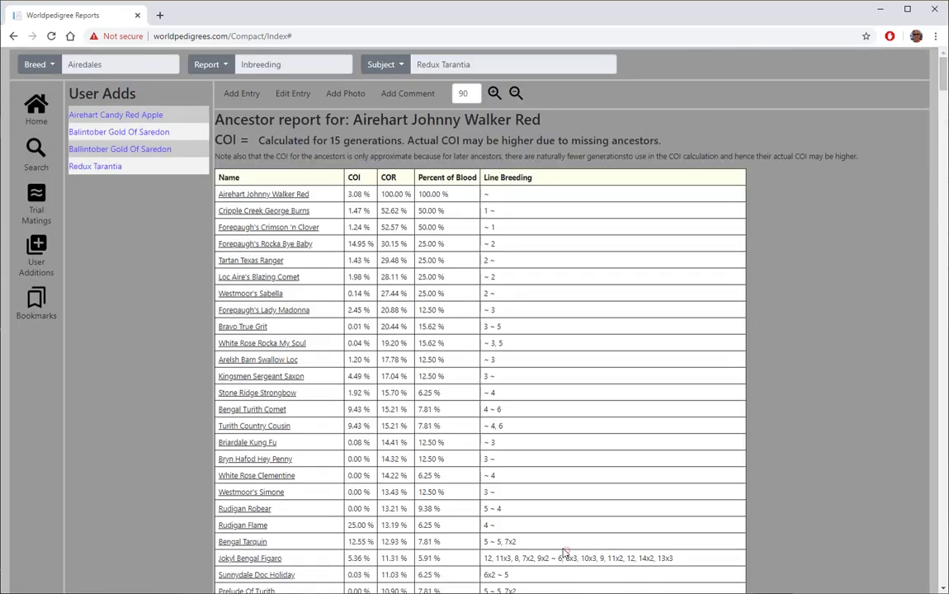
{"action": "left_click", "coordinate": [28, 304]}
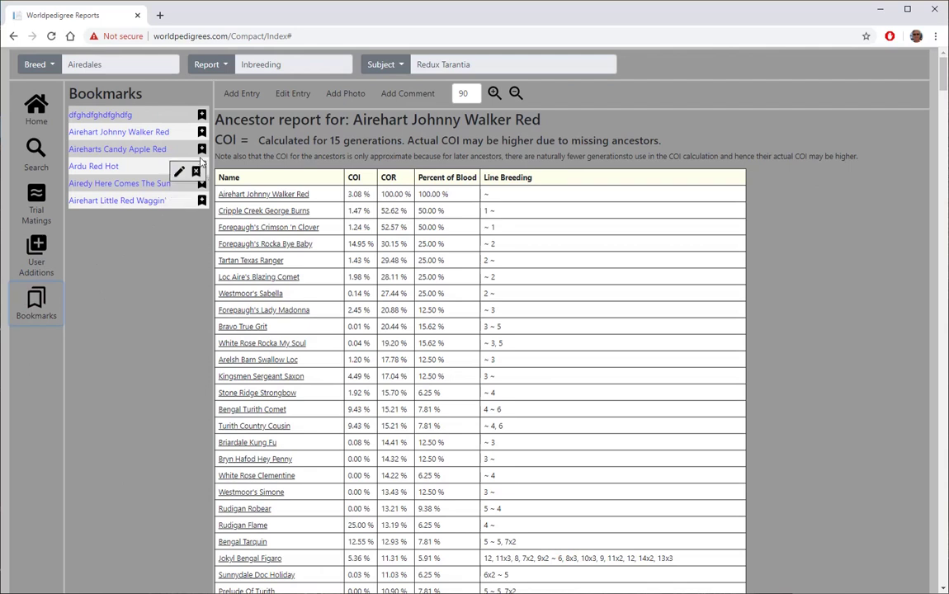